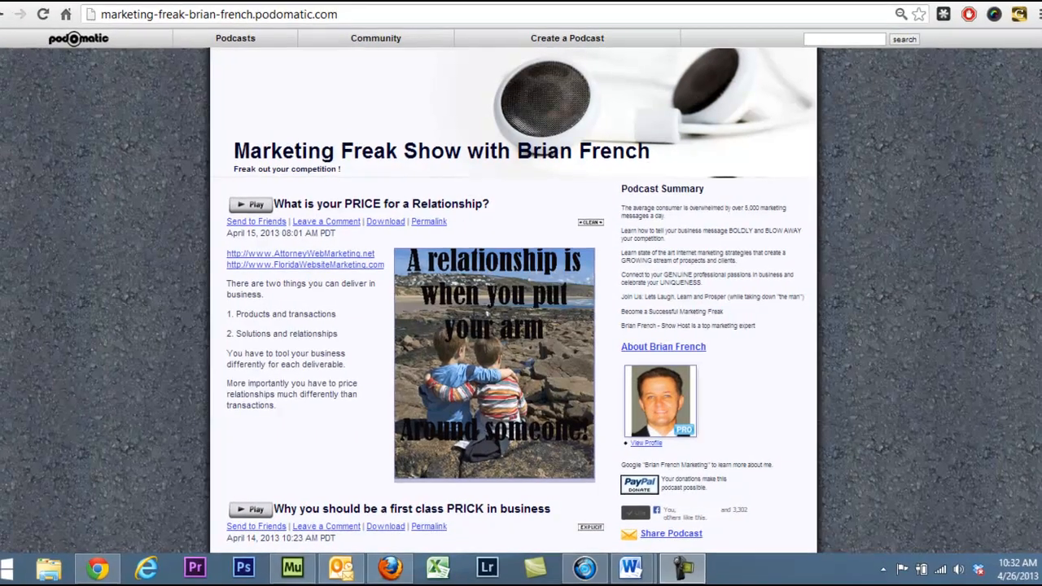
Step: Look through the podcast page's episodes down to the early April posts and return to the newest episode
{"action": "left_click_drag", "start_coordinate": [1036, 102], "coordinate": [1036, 106]}
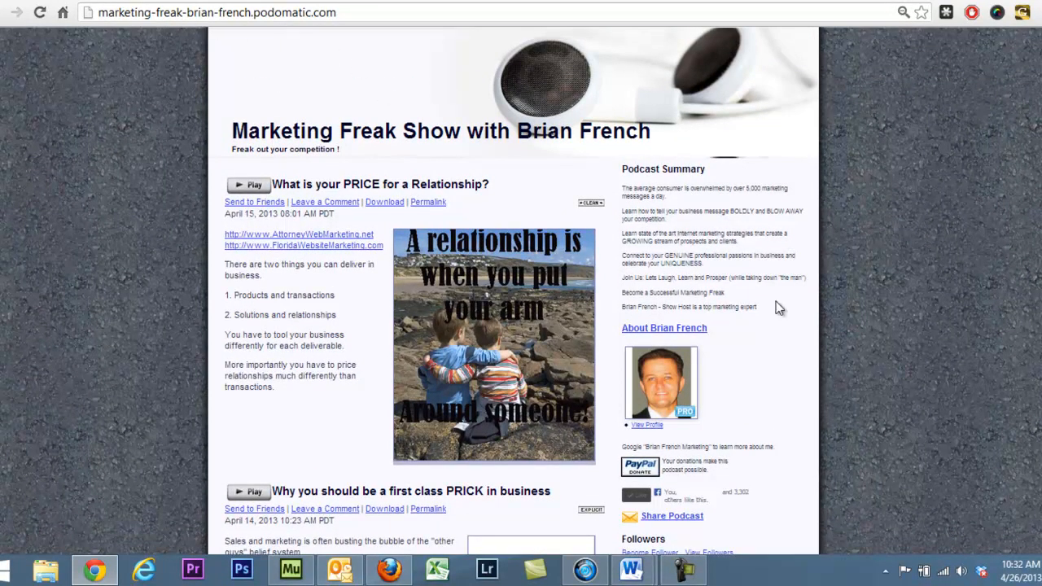
{"action": "scroll", "coordinate": [513, 325], "scroll_direction": "down", "scroll_amount": 13}
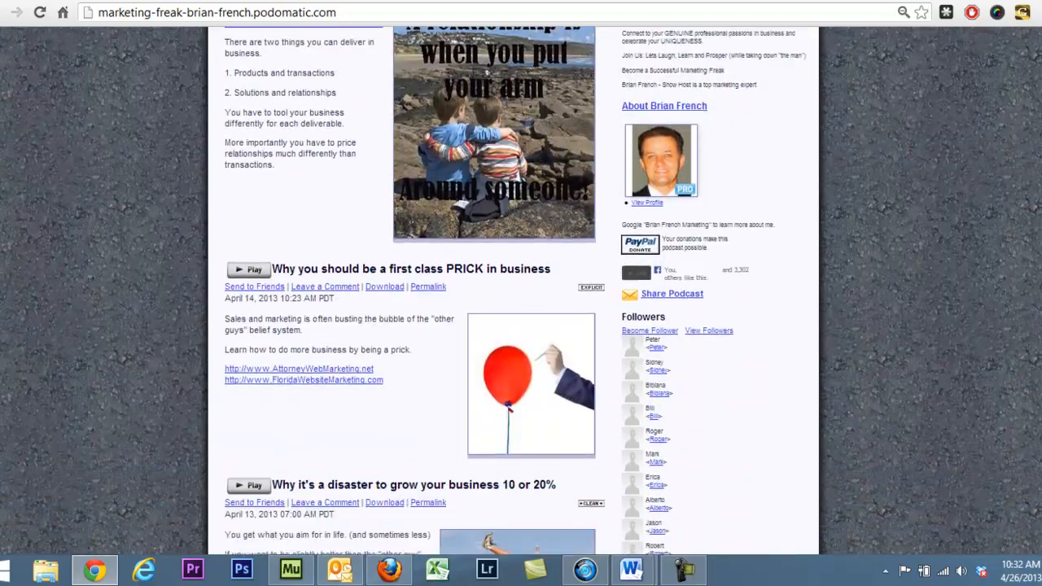
{"action": "scroll", "coordinate": [513, 326], "scroll_direction": "down", "scroll_amount": 6}
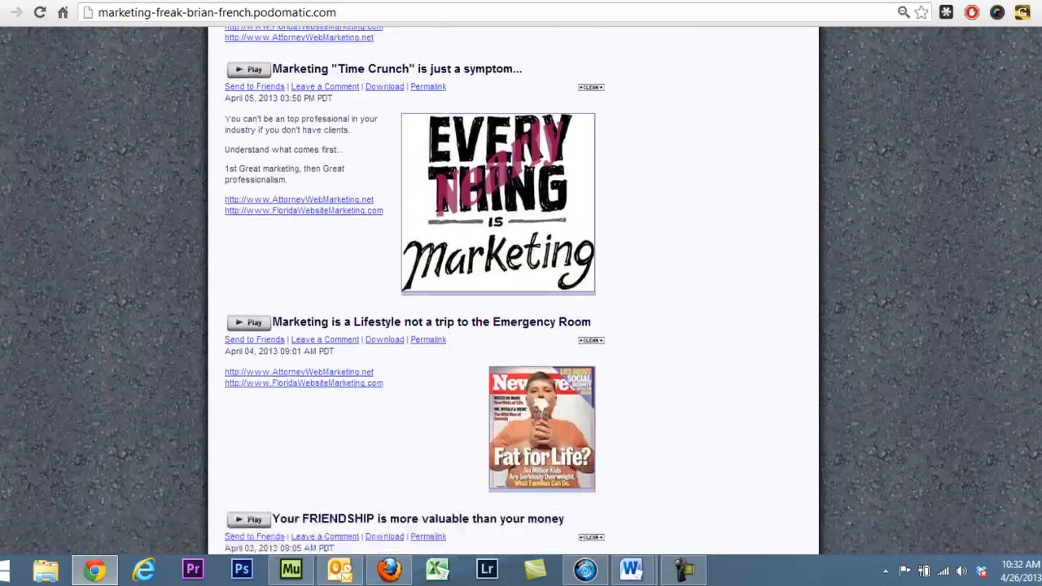
{"action": "scroll", "coordinate": [513, 326], "scroll_direction": "up", "scroll_amount": 1}
{"action": "scroll", "coordinate": [513, 325], "scroll_direction": "down", "scroll_amount": 1}
{"action": "scroll", "coordinate": [512, 326], "scroll_direction": "down", "scroll_amount": 10}
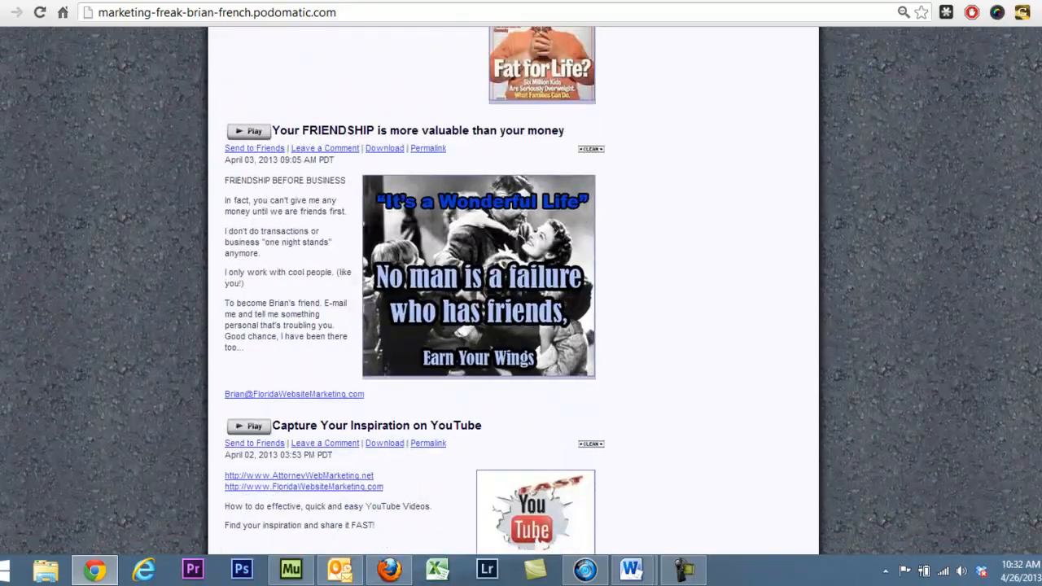
{"action": "scroll", "coordinate": [513, 326], "scroll_direction": "down", "scroll_amount": 2}
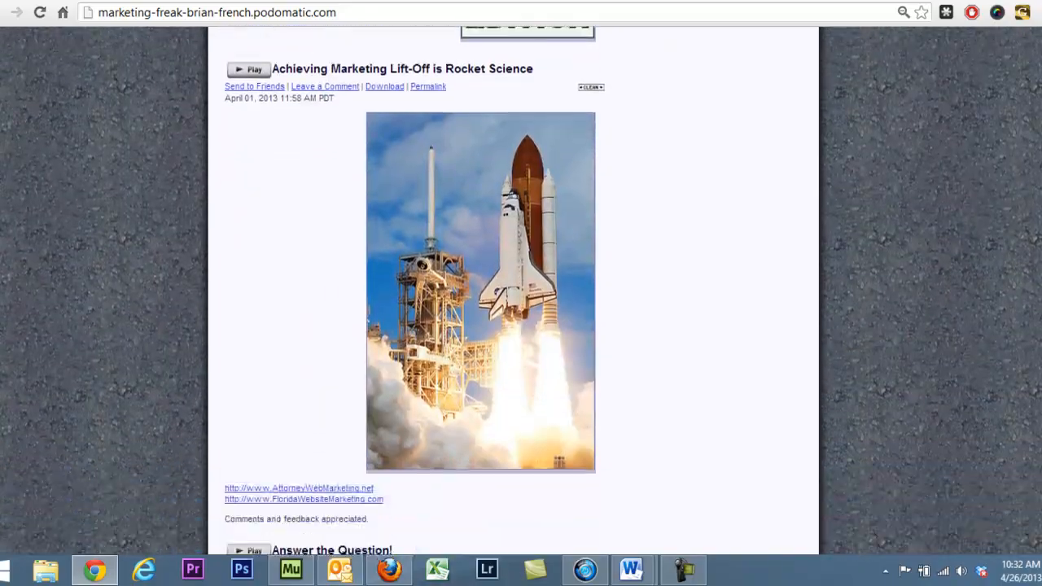
{"action": "scroll", "coordinate": [513, 326], "scroll_direction": "up", "scroll_amount": 12}
{"action": "scroll", "coordinate": [512, 326], "scroll_direction": "up", "scroll_amount": 10}
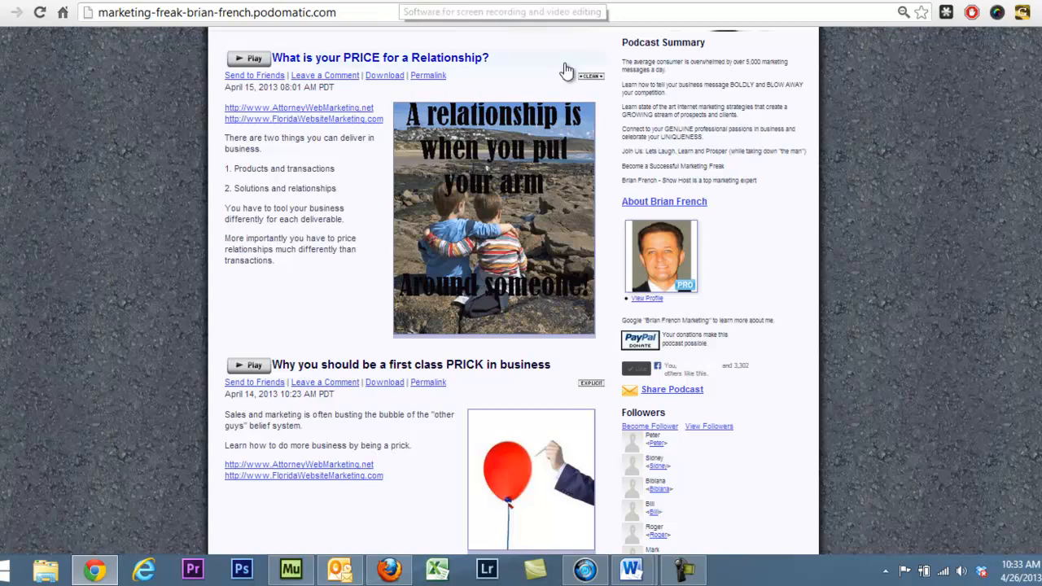
Step: Go back to the TechSmith Camtasia page and play its overview video
{"action": "key", "text": "alt+Left"}
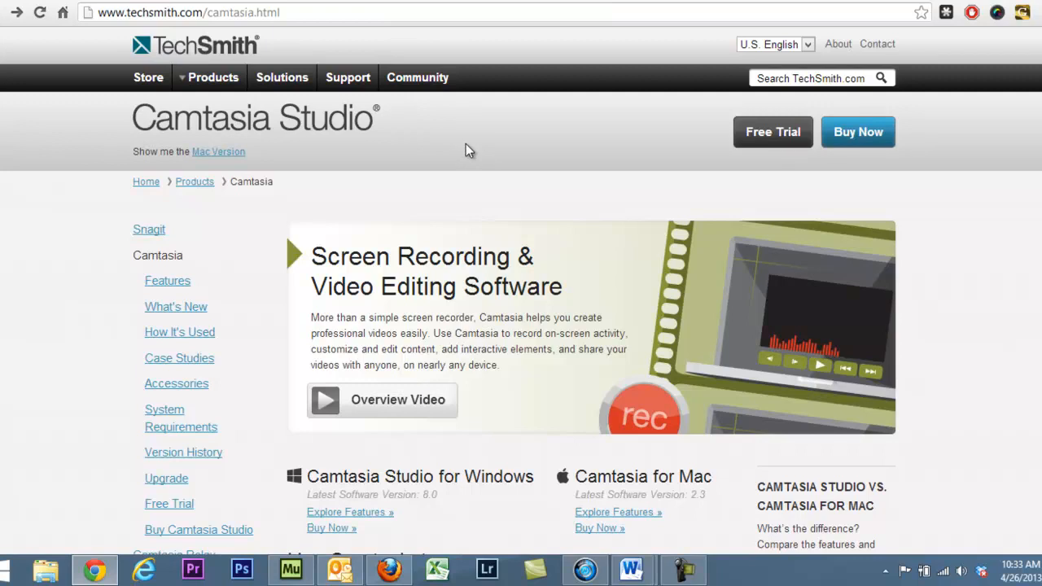
{"action": "left_click", "coordinate": [399, 402]}
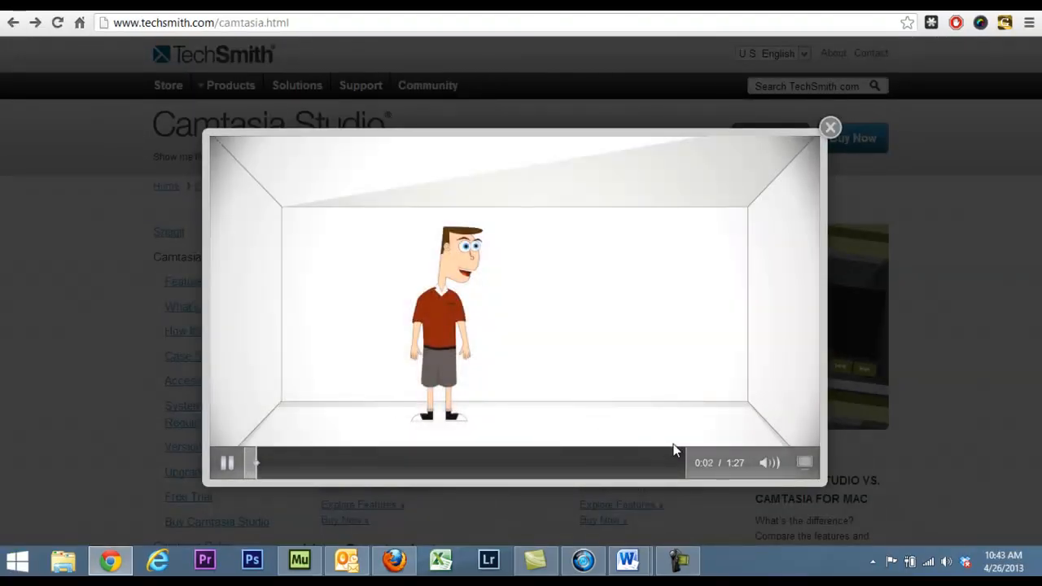
{"action": "mouse_move", "coordinate": [769, 461]}
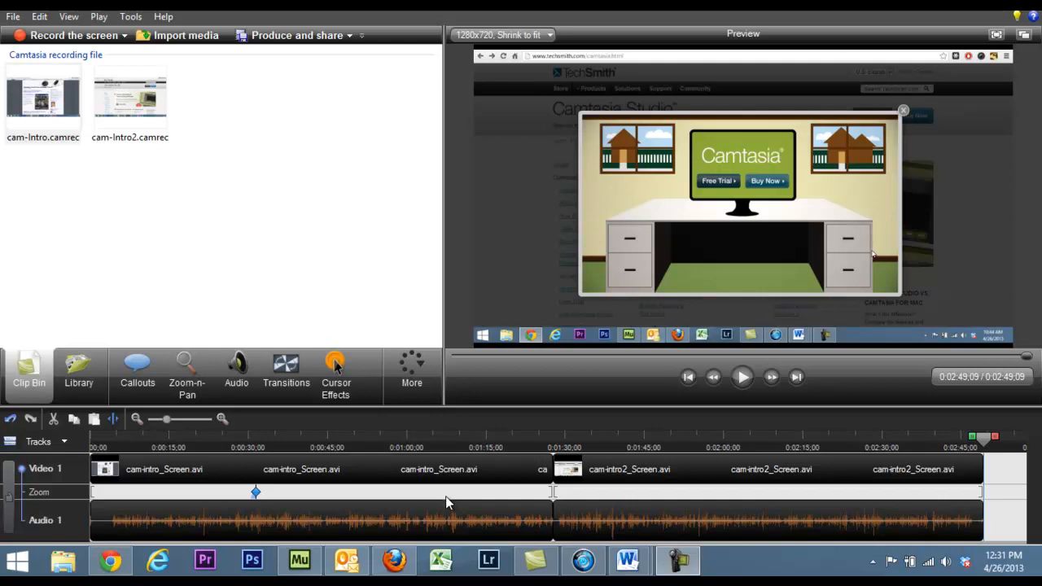
Step: Delete the opening of the cam-intro clip from the start of the timeline up to 0:00:02;14
{"action": "left_click", "coordinate": [531, 513]}
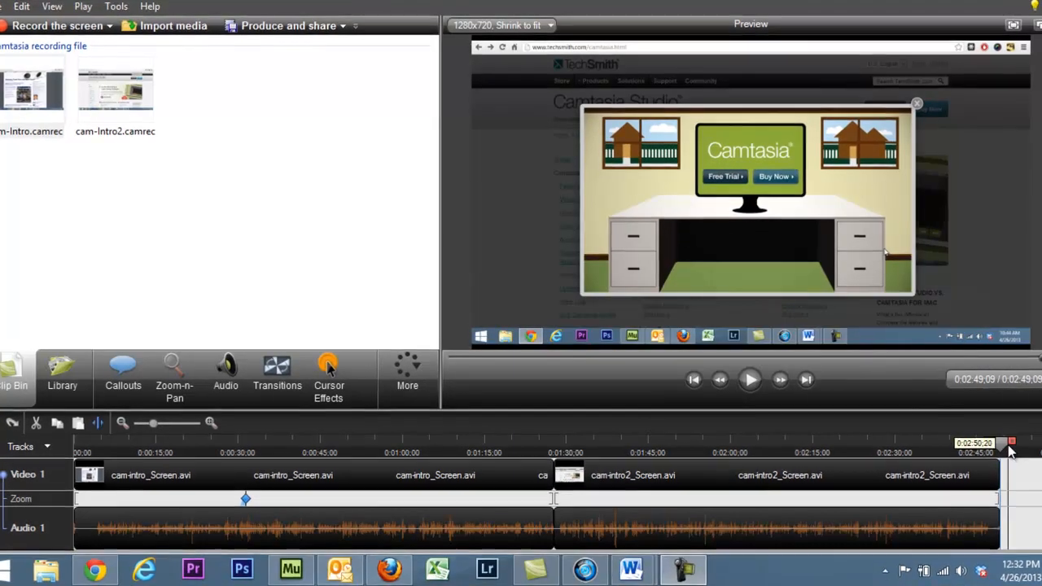
{"action": "left_click_drag", "start_coordinate": [989, 439], "coordinate": [124, 530]}
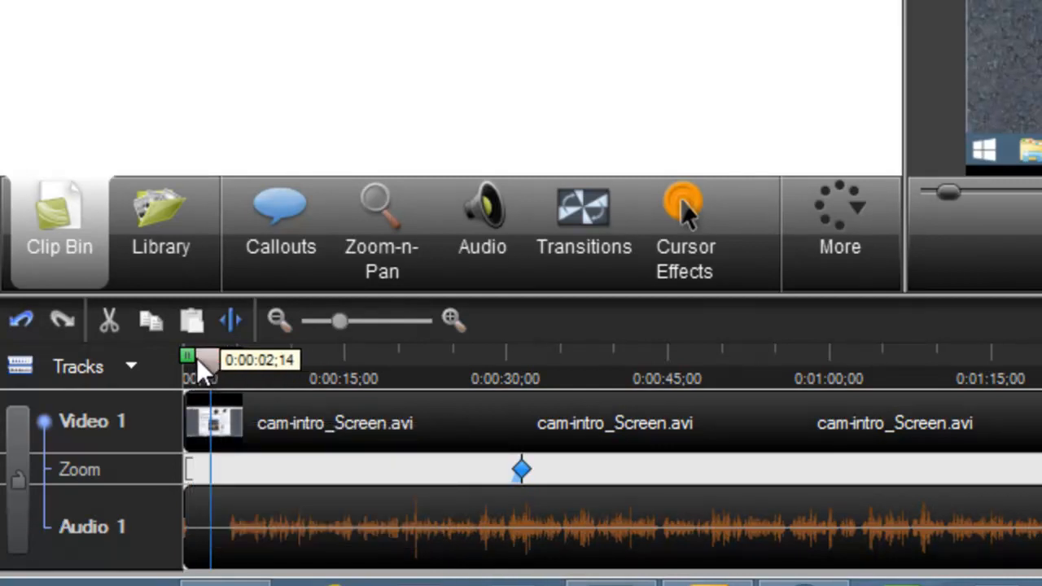
{"action": "left_click", "coordinate": [265, 411]}
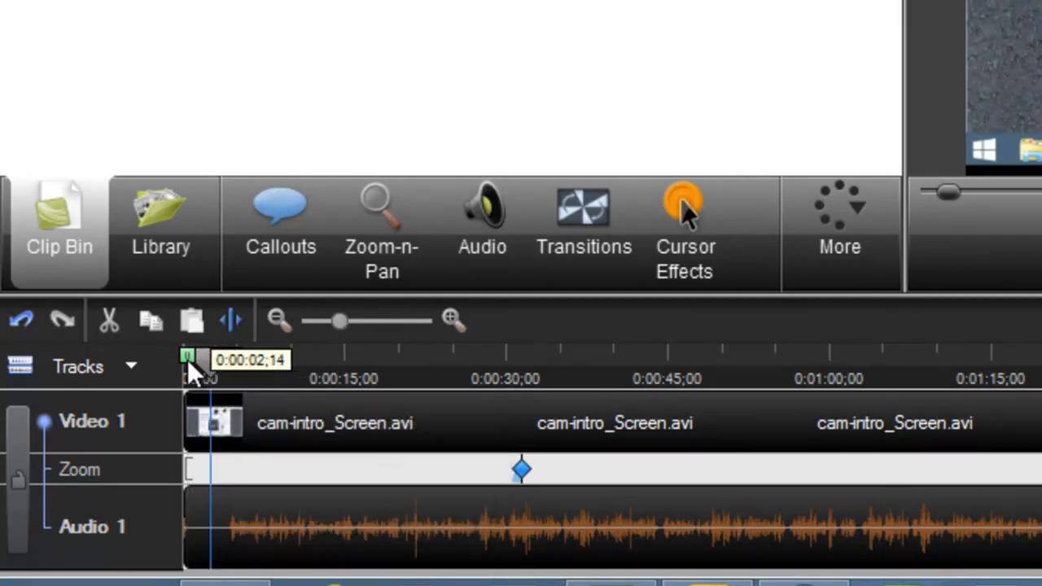
{"action": "left_click_drag", "start_coordinate": [184, 351], "coordinate": [162, 351]}
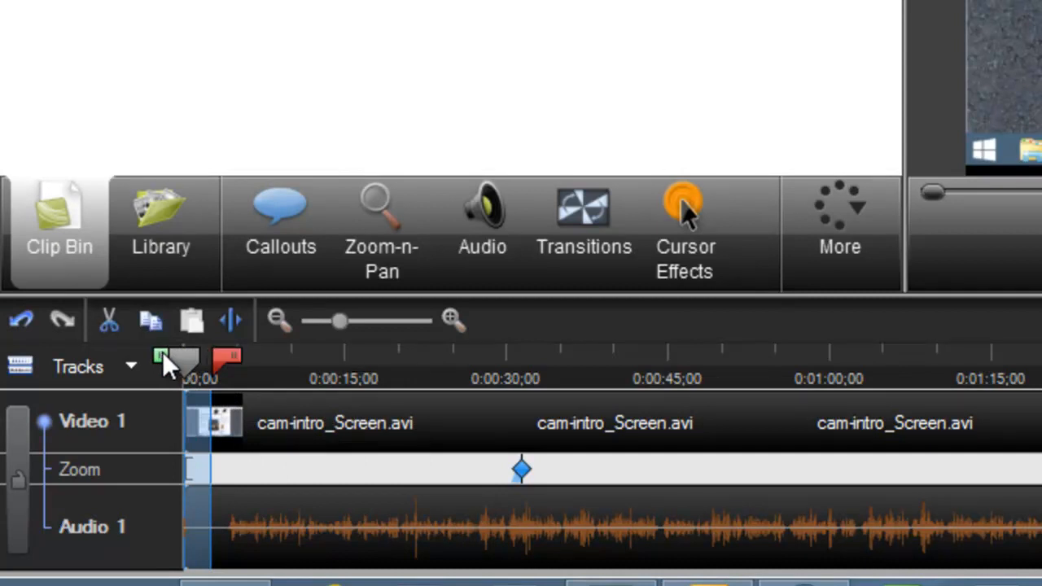
{"action": "key", "text": "Delete"}
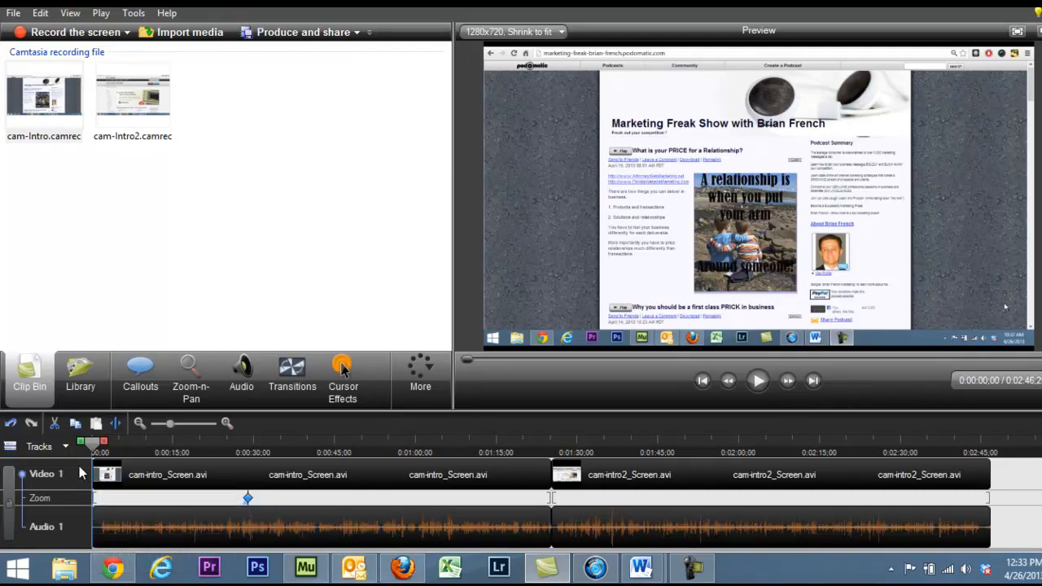
Step: Preview the intro clip from 0:00:02;05 and stop the playhead at 0:00:04;29
{"action": "left_click_drag", "start_coordinate": [90, 449], "coordinate": [135, 446]}
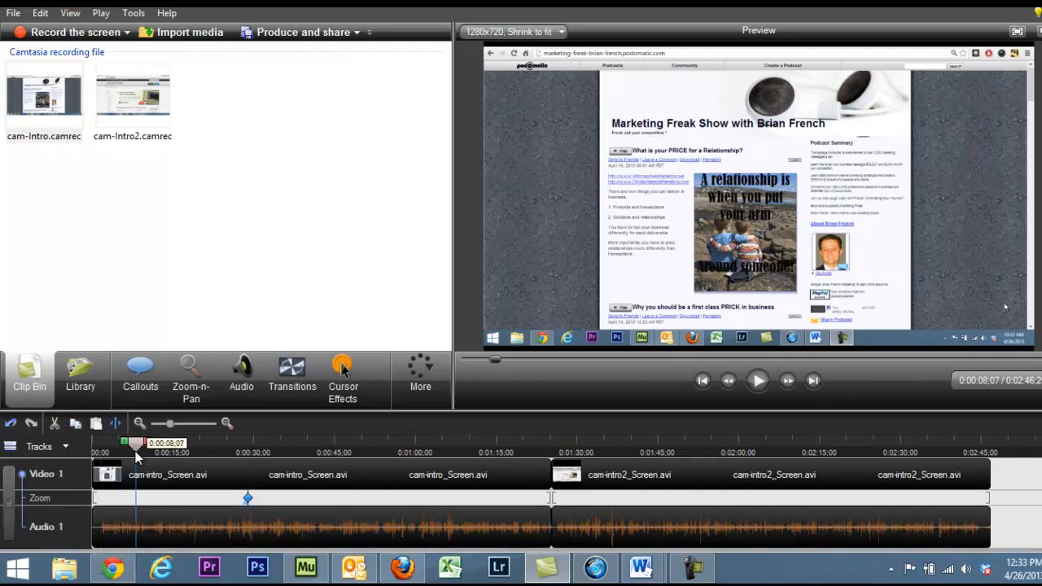
{"action": "left_click", "coordinate": [193, 397]}
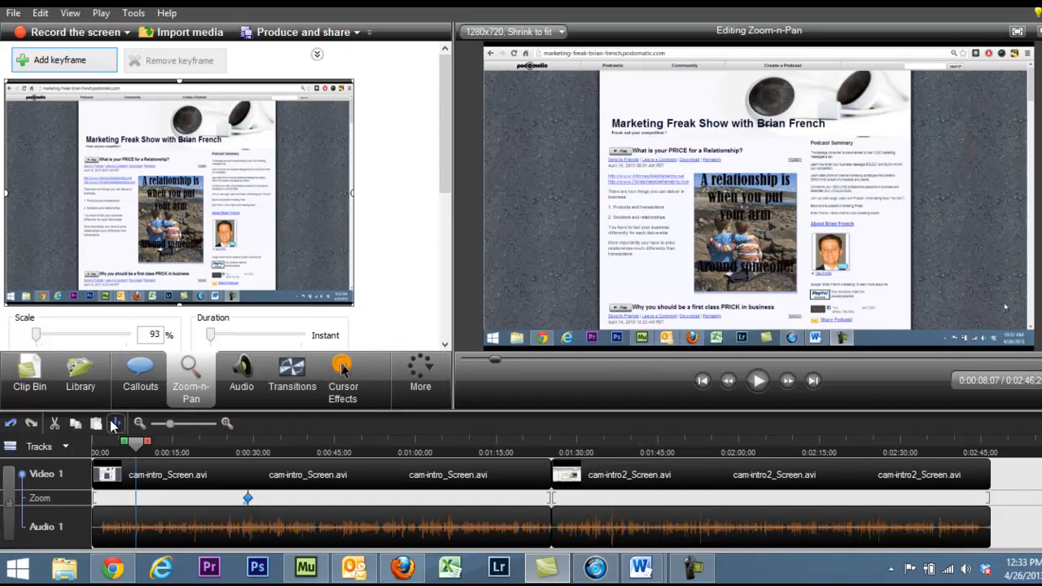
{"action": "left_click_drag", "start_coordinate": [136, 442], "coordinate": [104, 445]}
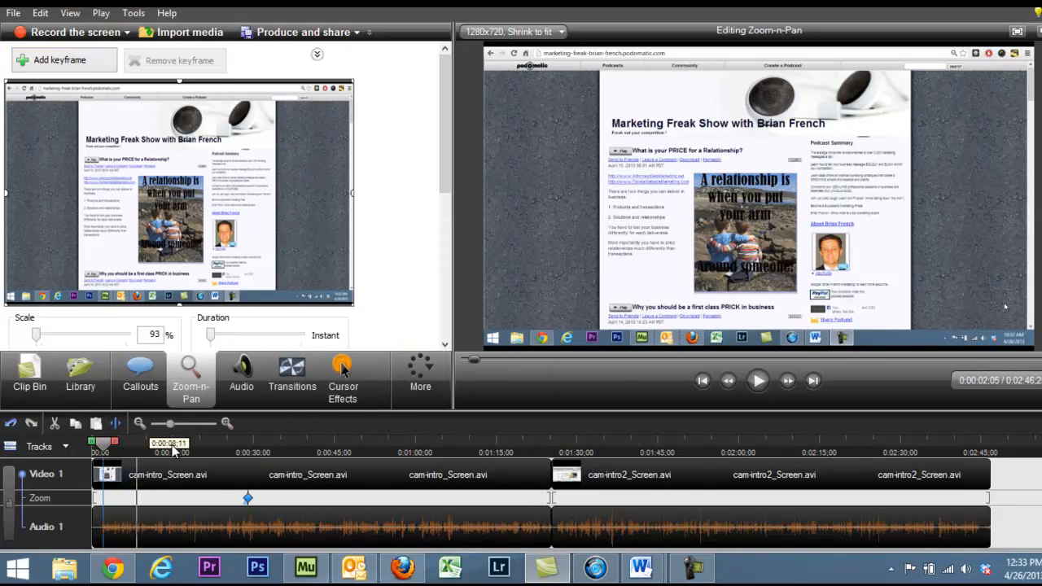
{"action": "left_click", "coordinate": [756, 381]}
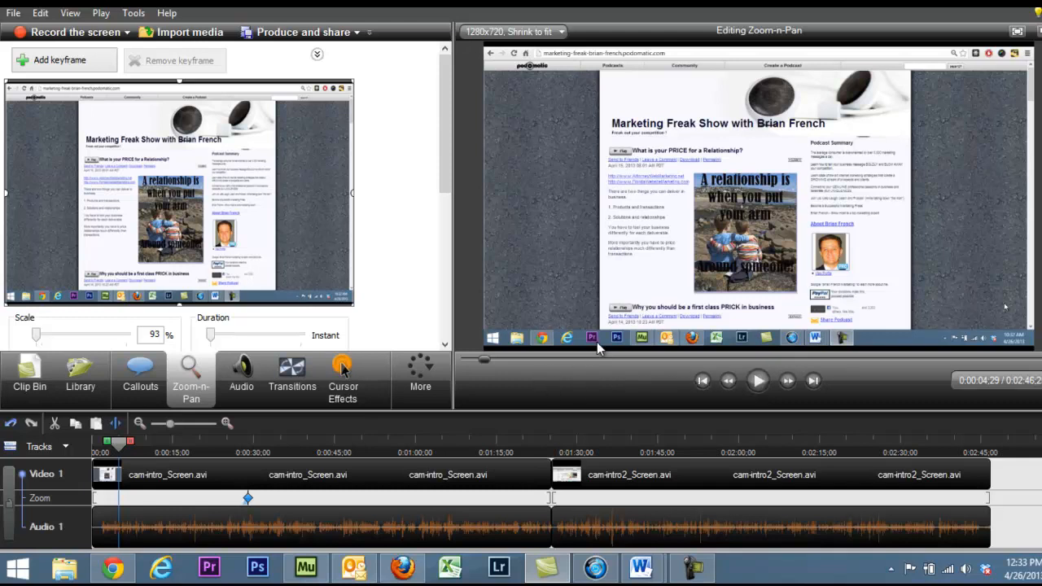
Step: Add the Marketing Freak Show logo (mfs) from the Downloads folder as an image callout at 0:00:04;29
{"action": "left_click", "coordinate": [29, 374]}
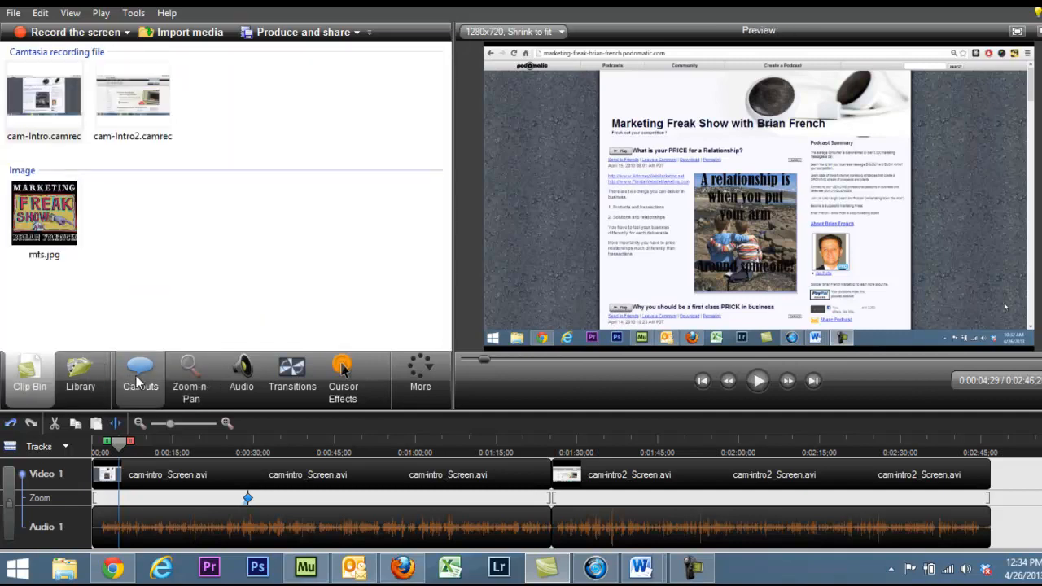
{"action": "mouse_move", "coordinate": [138, 383]}
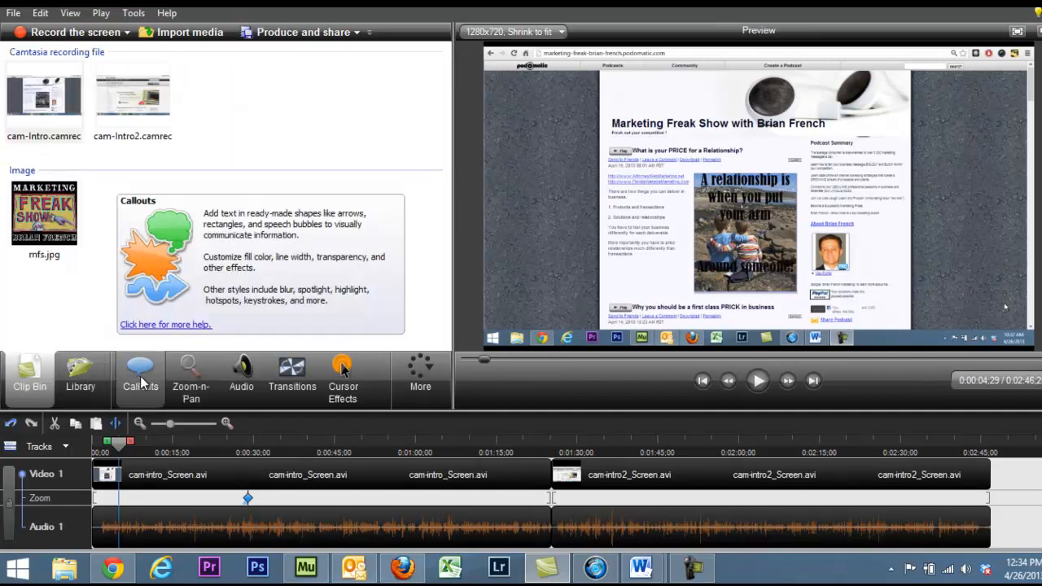
{"action": "left_click", "coordinate": [140, 382]}
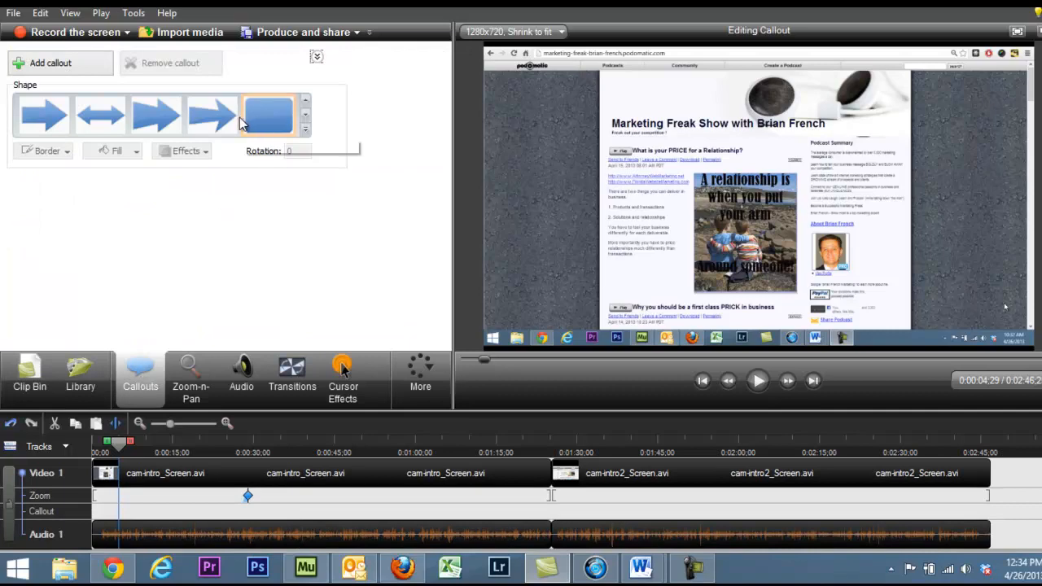
{"action": "left_click", "coordinate": [306, 130]}
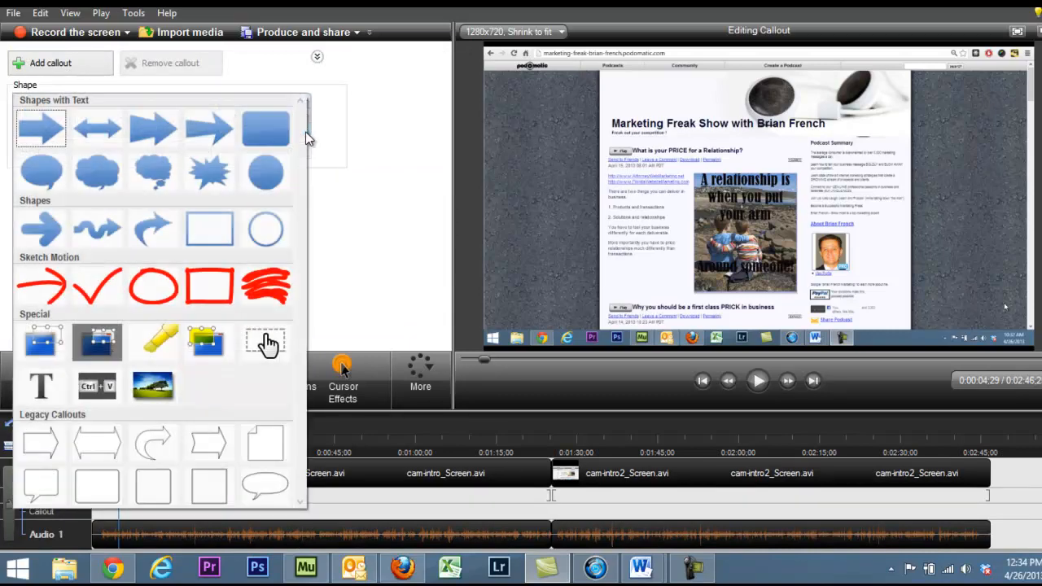
{"action": "left_click", "coordinate": [157, 391]}
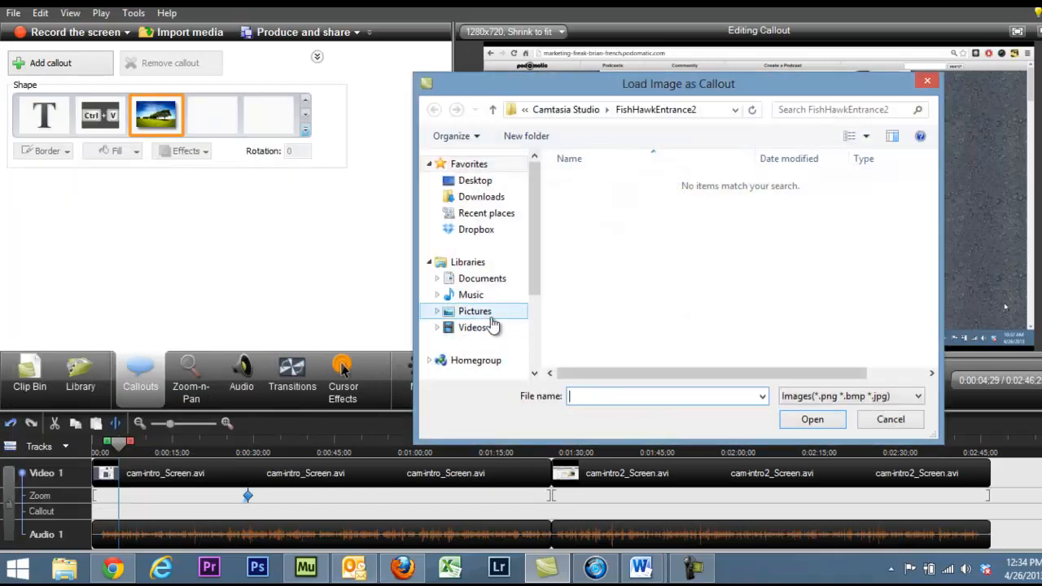
{"action": "left_click", "coordinate": [476, 201]}
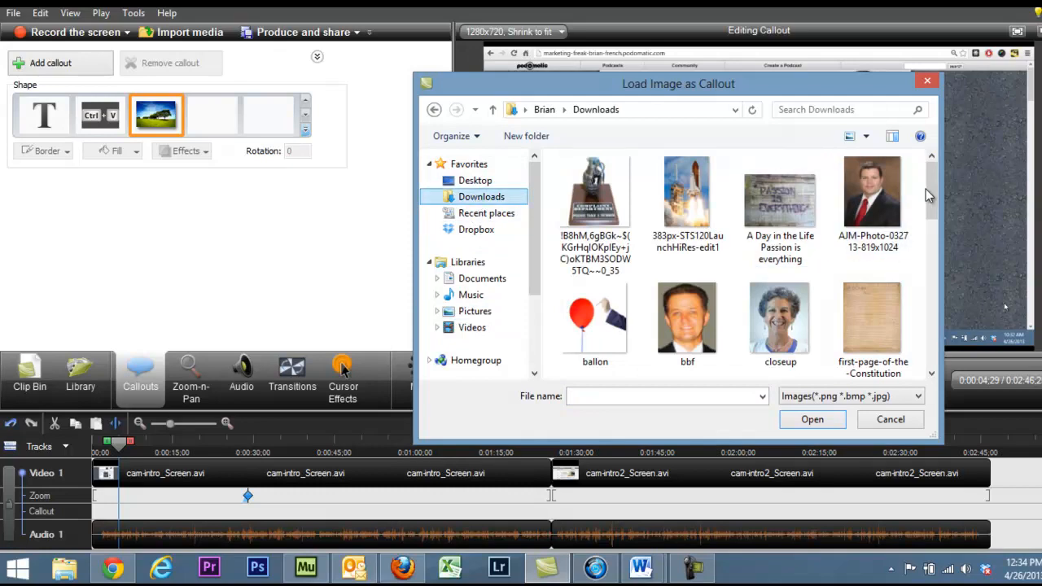
{"action": "left_click_drag", "start_coordinate": [931, 196], "coordinate": [932, 274]}
{"action": "double_click", "coordinate": [772, 299]}
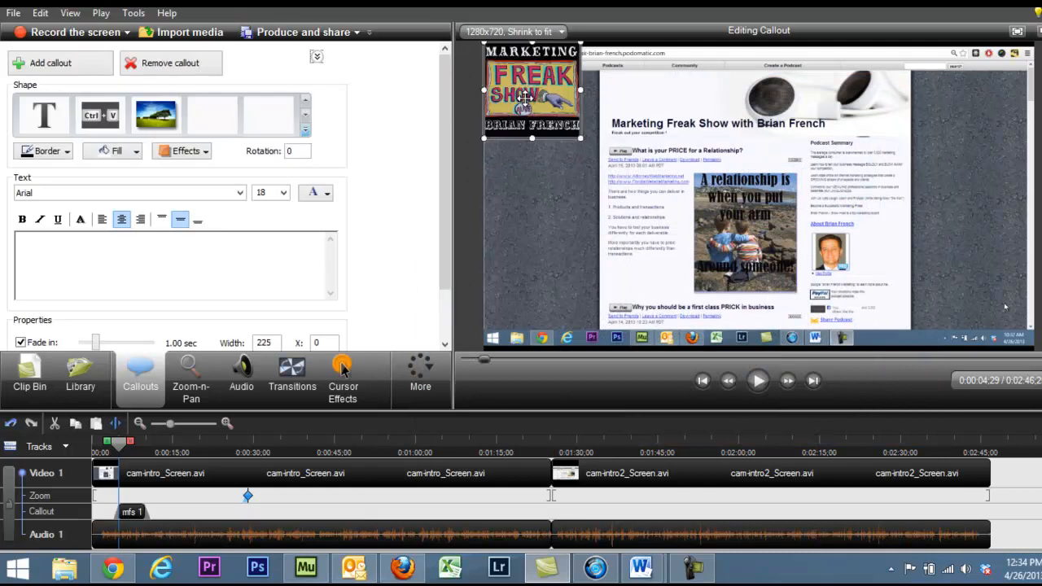
Step: Shrink the logo callout to about 124 wide and place it just above the podcast page's title
{"action": "left_click_drag", "start_coordinate": [527, 102], "coordinate": [617, 119]}
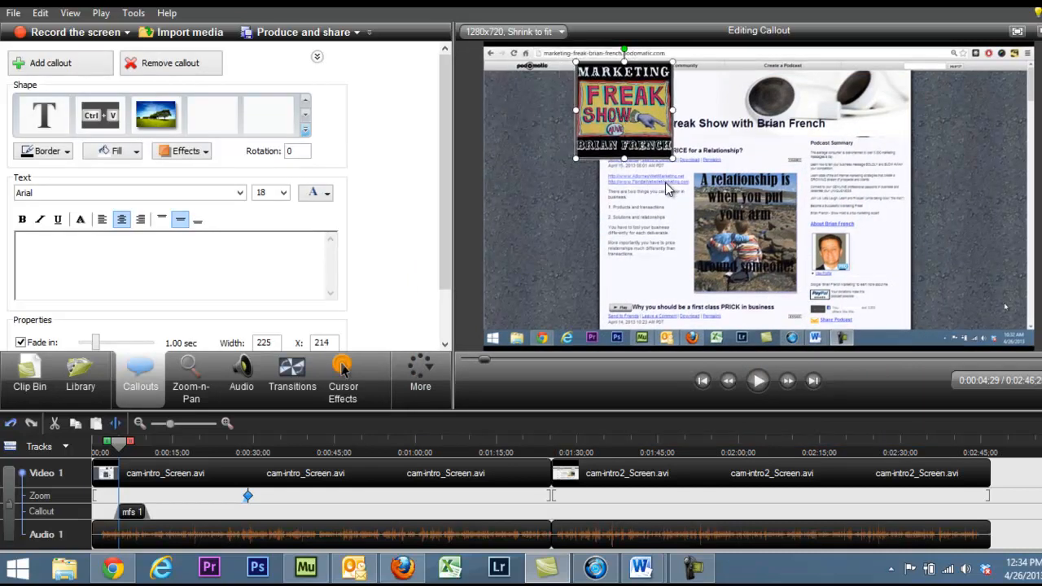
{"action": "left_click_drag", "start_coordinate": [669, 161], "coordinate": [641, 127]}
{"action": "left_click_drag", "start_coordinate": [615, 90], "coordinate": [701, 74]}
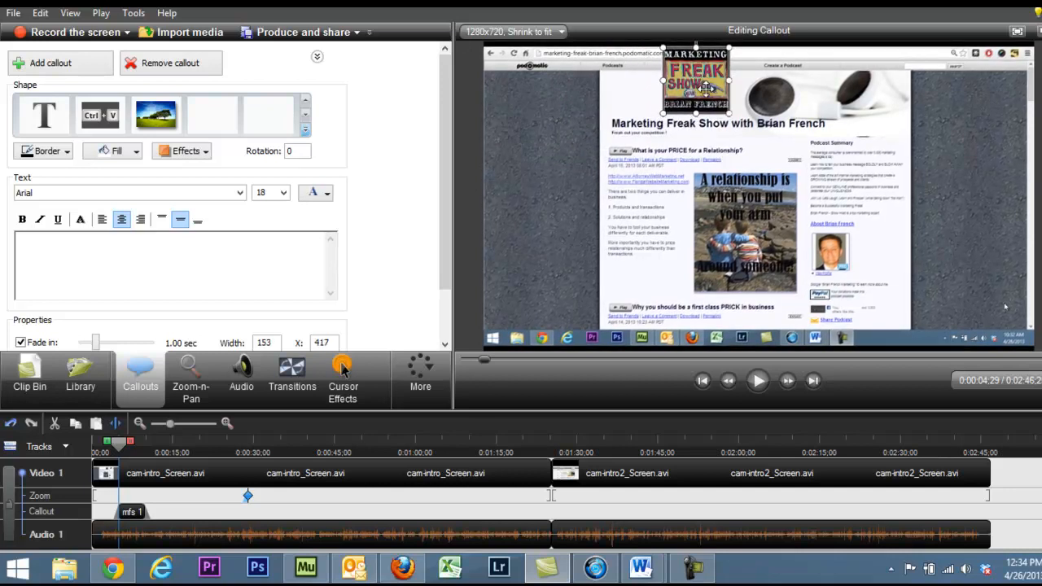
{"action": "left_click_drag", "start_coordinate": [728, 114], "coordinate": [695, 104]}
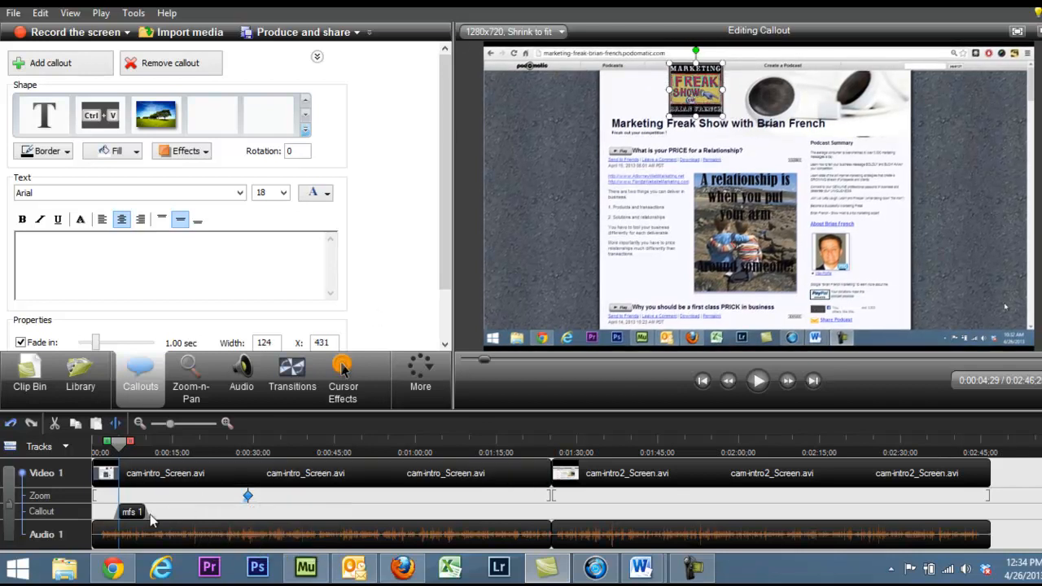
Step: Extend the logo callout's duration to just before the zoom keyframe and preview it from the timeline's start
{"action": "left_click_drag", "start_coordinate": [144, 515], "coordinate": [233, 516]}
{"action": "left_click_drag", "start_coordinate": [236, 444], "coordinate": [99, 447]}
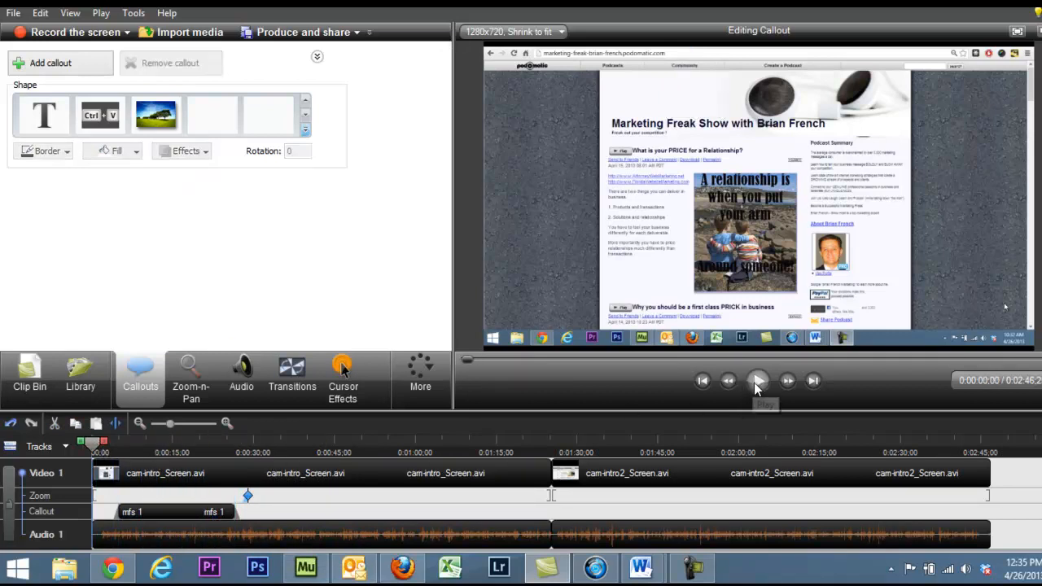
{"action": "left_click", "coordinate": [757, 382]}
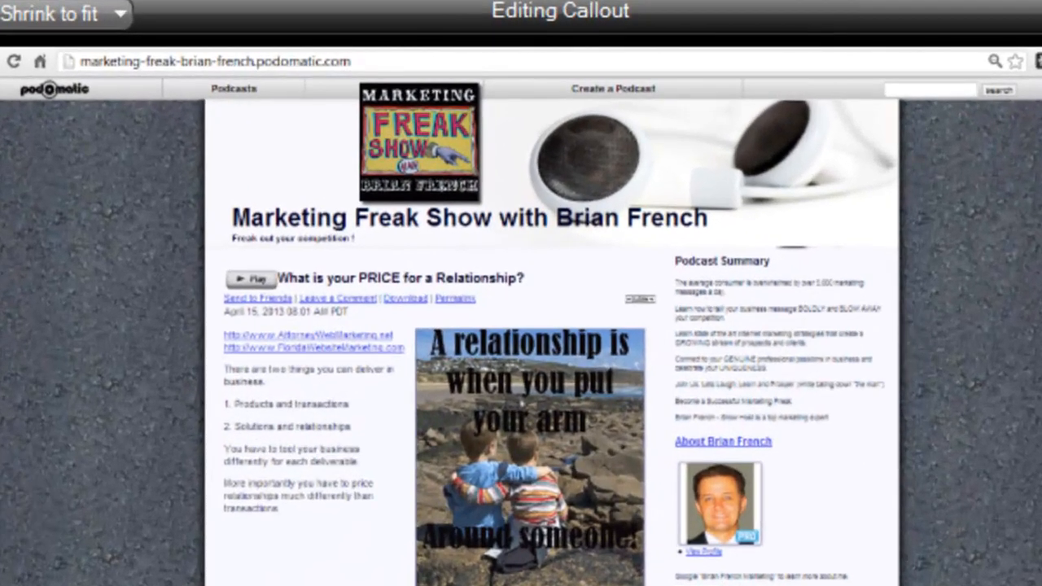
Step: Move the logo callout beside the profile photo and resize it to slightly larger than the photo
{"action": "left_click", "coordinate": [407, 144]}
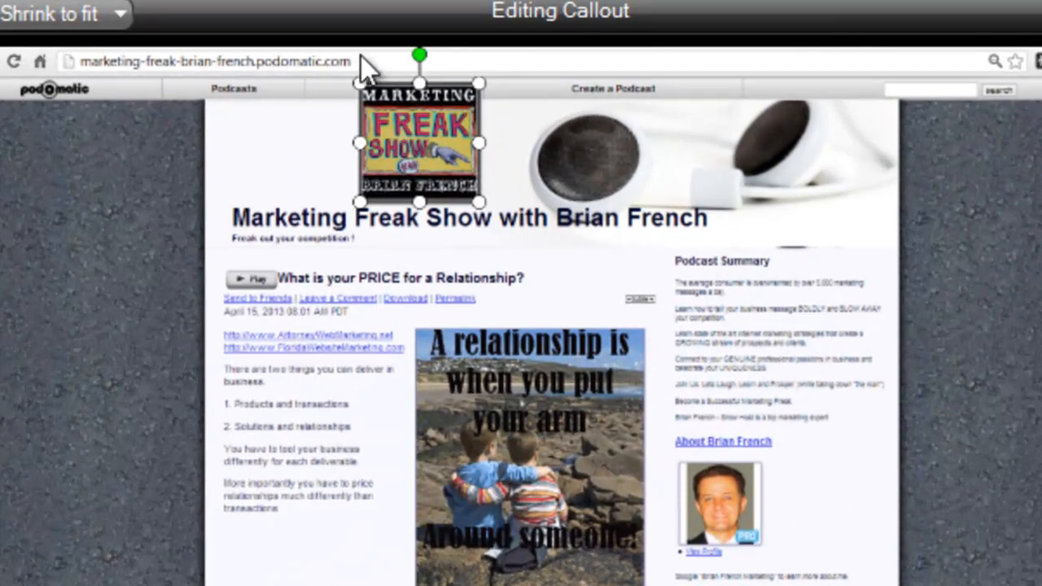
{"action": "left_click_drag", "start_coordinate": [359, 83], "coordinate": [382, 106]}
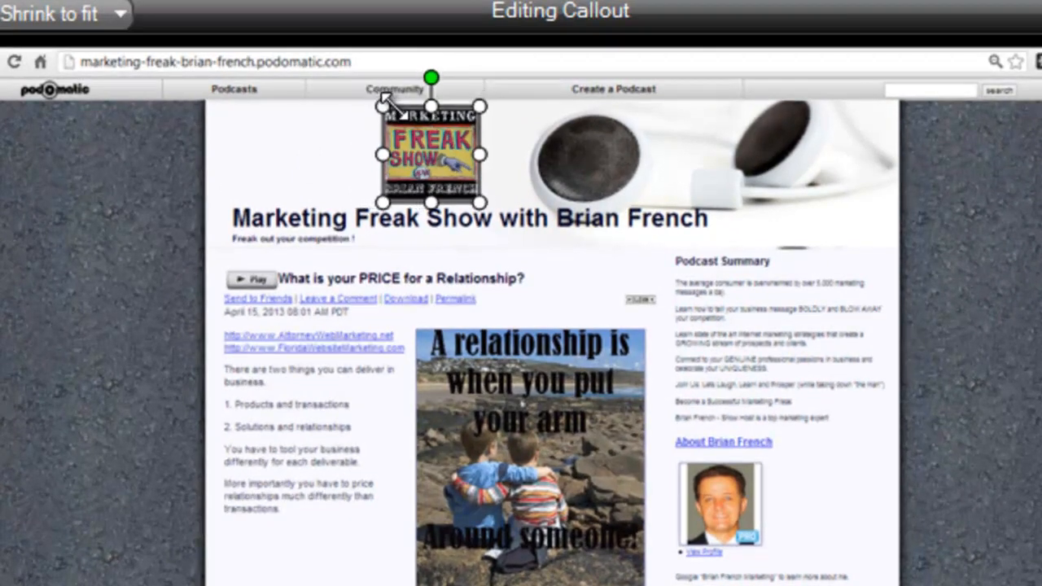
{"action": "left_click_drag", "start_coordinate": [421, 138], "coordinate": [820, 480]}
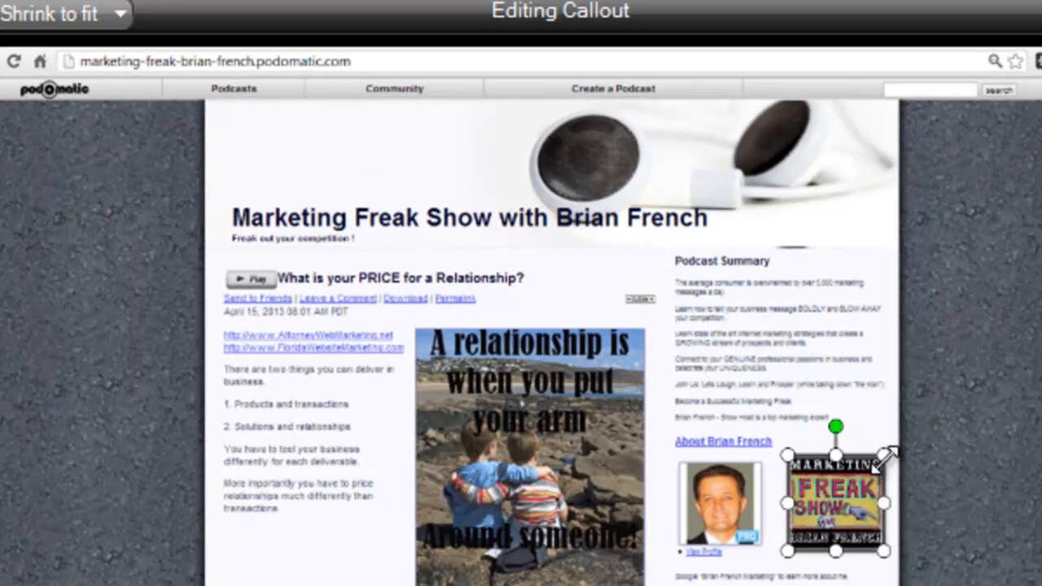
{"action": "left_click_drag", "start_coordinate": [887, 454], "coordinate": [905, 444]}
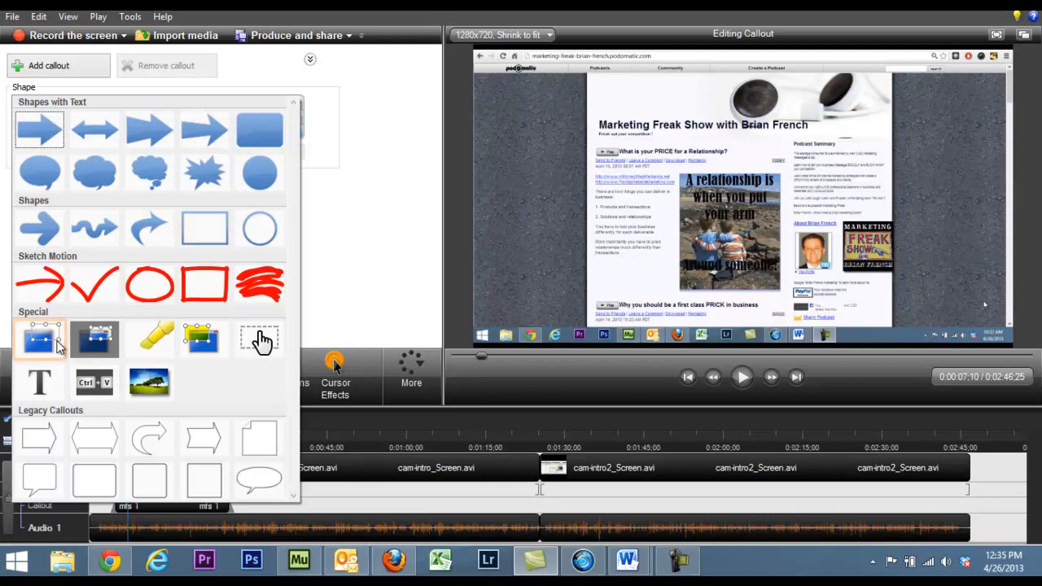
Step: Add a Sketch Motion Arrow callout at 0:00:07;10, rotated 180 and about 189 by 98, beside the logo and pointing at it
{"action": "left_click", "coordinate": [32, 283]}
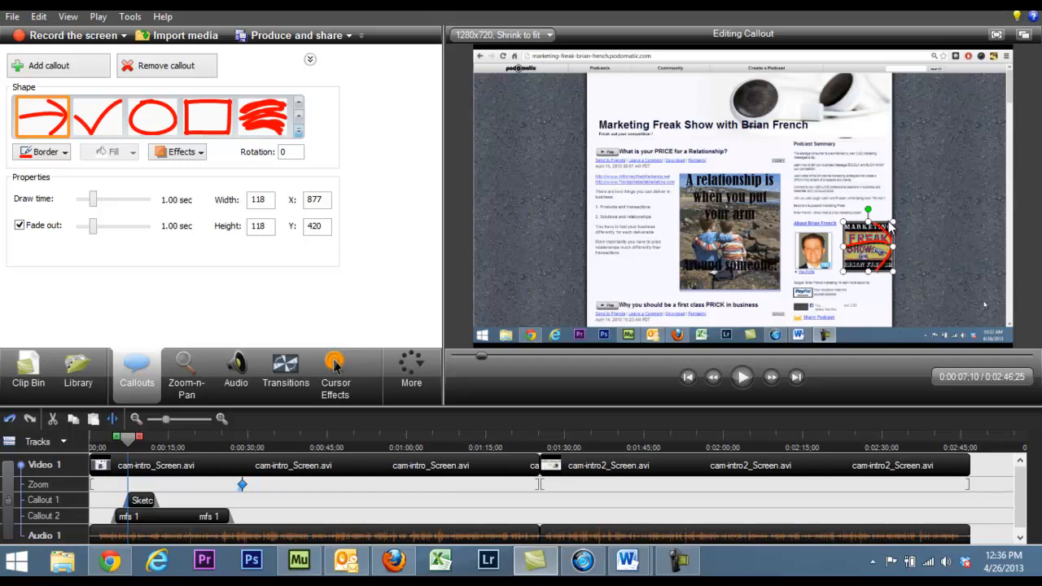
{"action": "left_click_drag", "start_coordinate": [866, 209], "coordinate": [877, 377]}
{"action": "left_click_drag", "start_coordinate": [860, 252], "coordinate": [946, 262]}
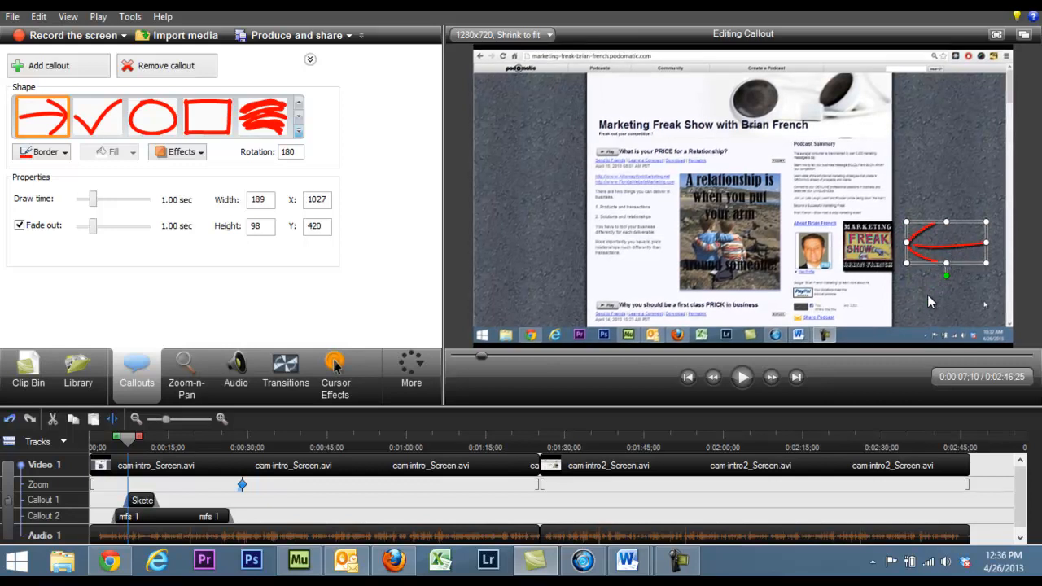
{"action": "left_click", "coordinate": [930, 302]}
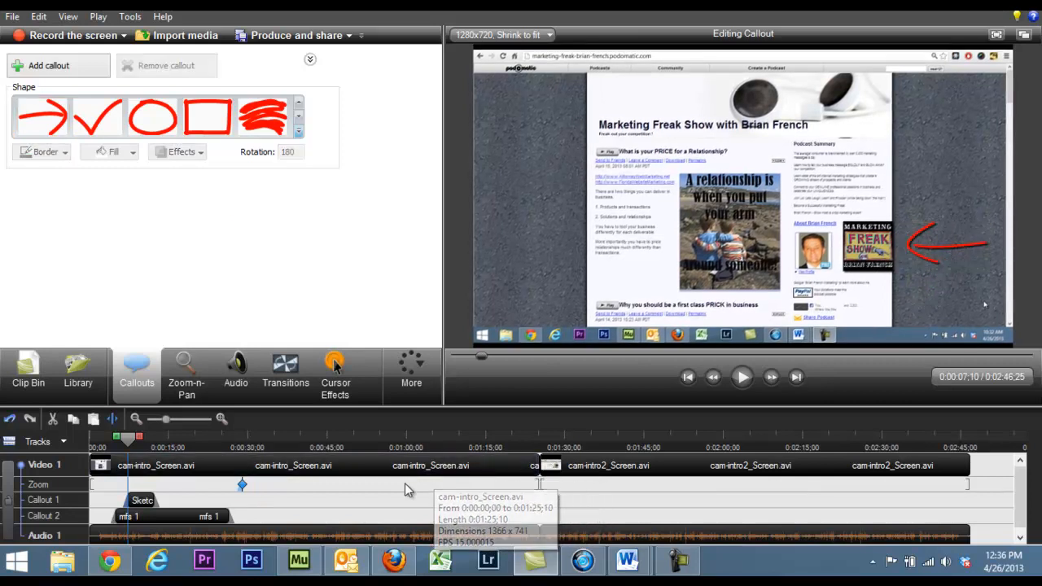
Step: Extend the sketch arrow callout's duration to end at about 0:00:20;03 and preview it from the timeline's start
{"action": "left_click_drag", "start_coordinate": [153, 500], "coordinate": [194, 500]}
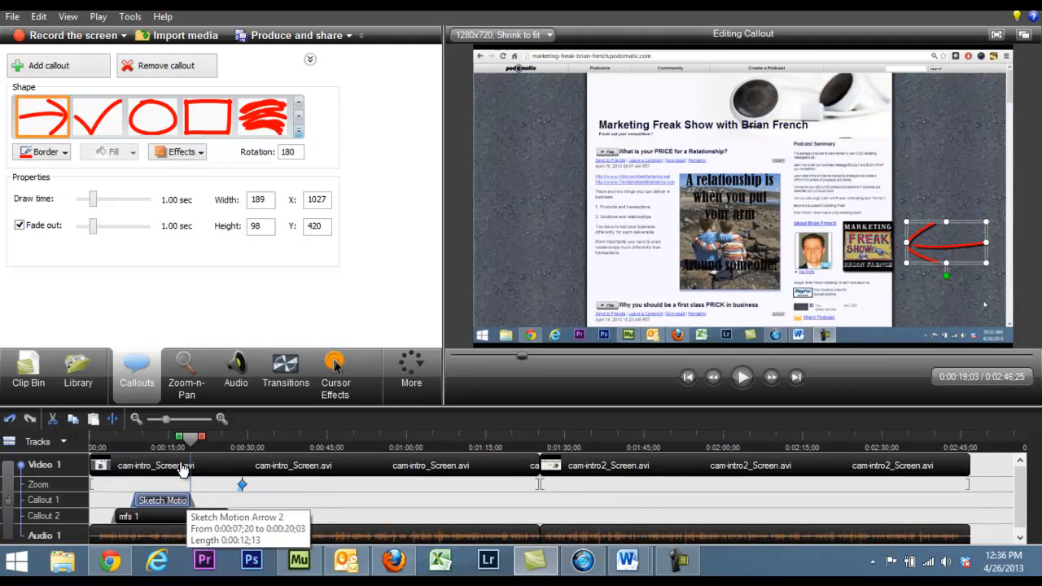
{"action": "left_click_drag", "start_coordinate": [189, 440], "coordinate": [93, 442]}
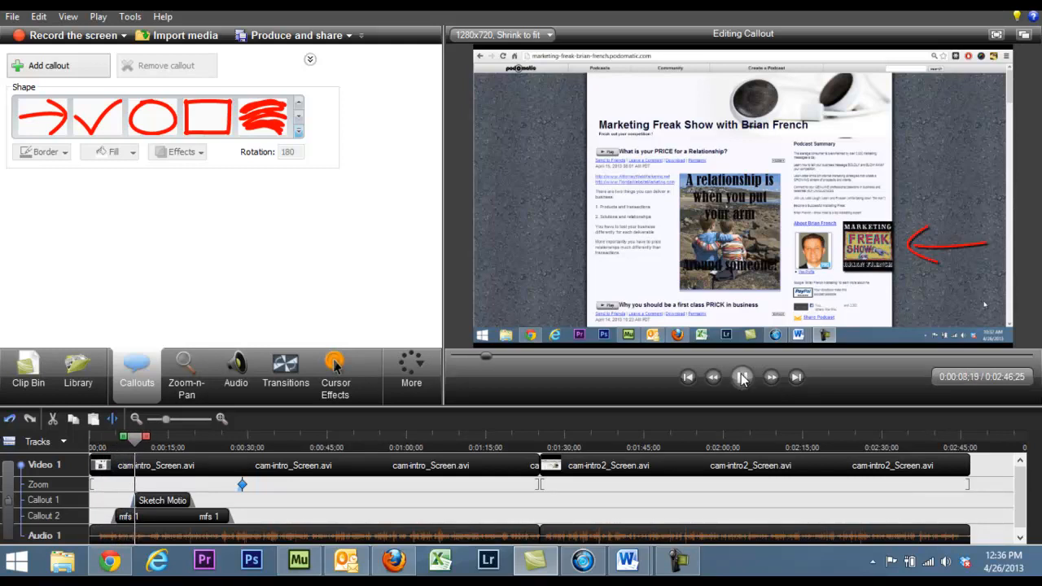
{"action": "left_click", "coordinate": [742, 377]}
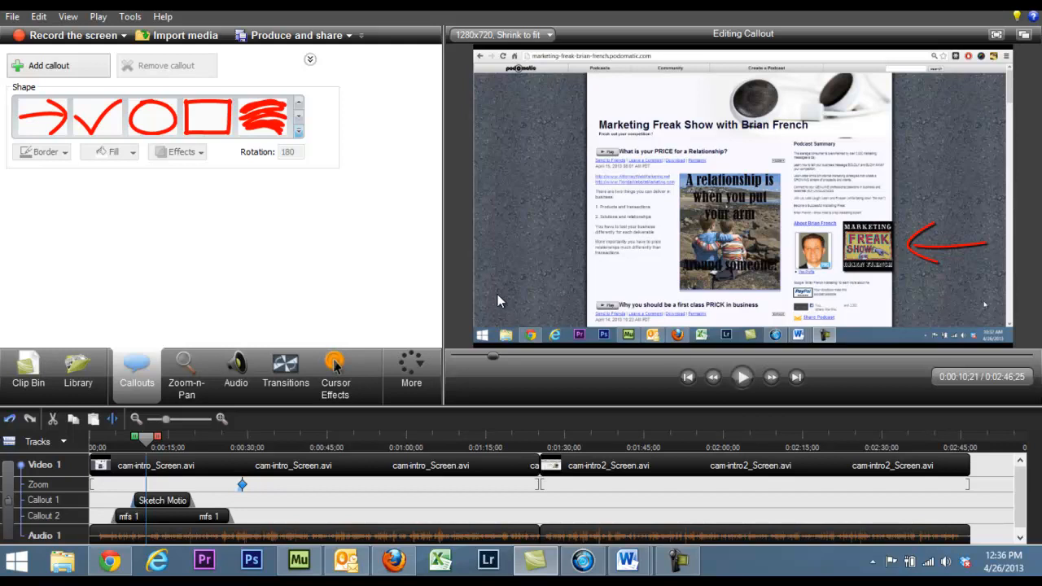
Step: Add a second sketch arrow callout at 0:00:10;21 and look through the other available callout shapes
{"action": "left_click", "coordinate": [55, 70]}
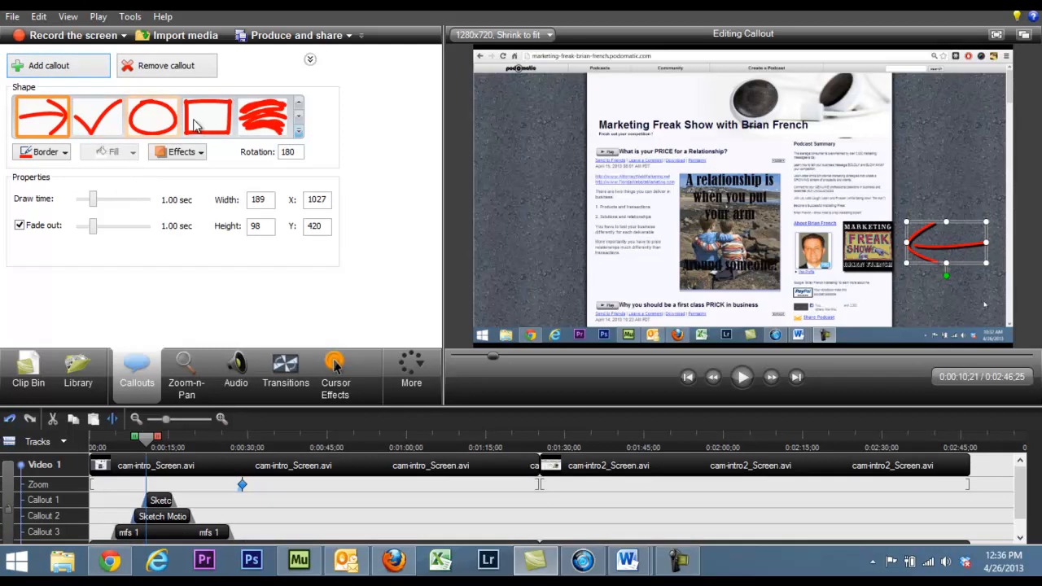
{"action": "left_click", "coordinate": [298, 105]}
{"action": "left_click", "coordinate": [298, 104]}
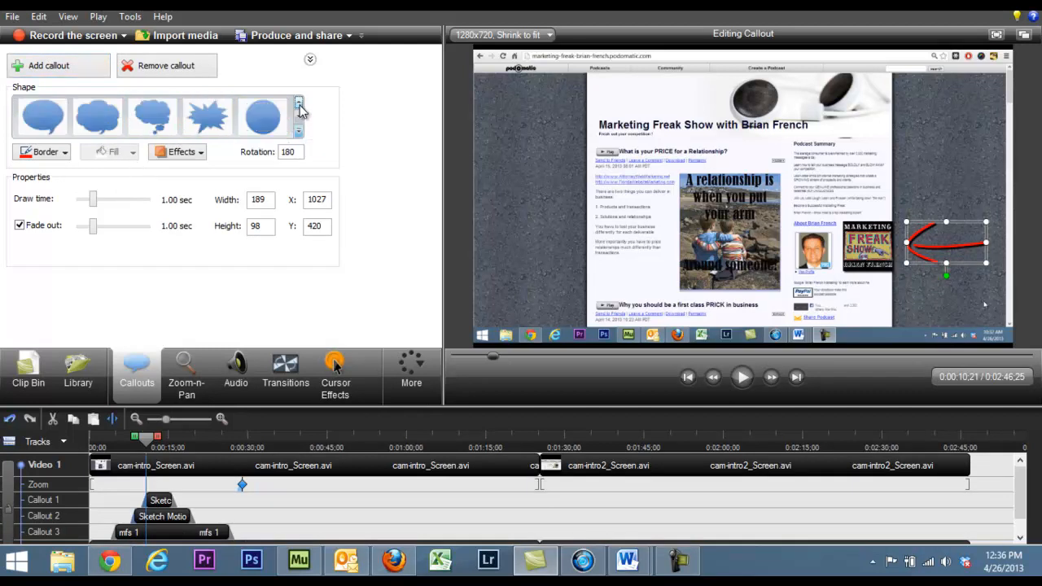
{"action": "left_click", "coordinate": [298, 104]}
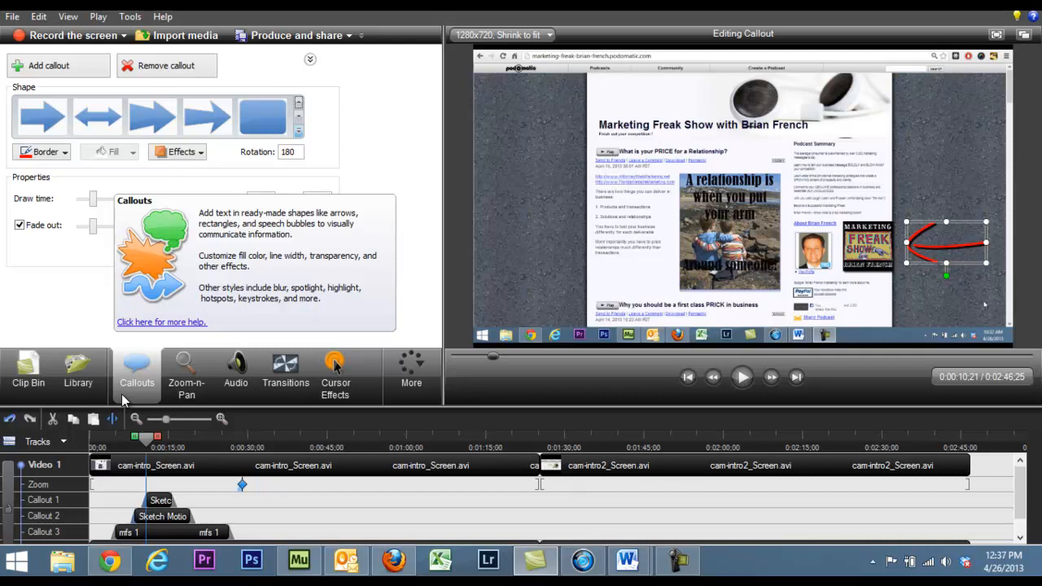
Step: Open the media library and expand its Audio folder to view the available sound clips
{"action": "left_click", "coordinate": [73, 385]}
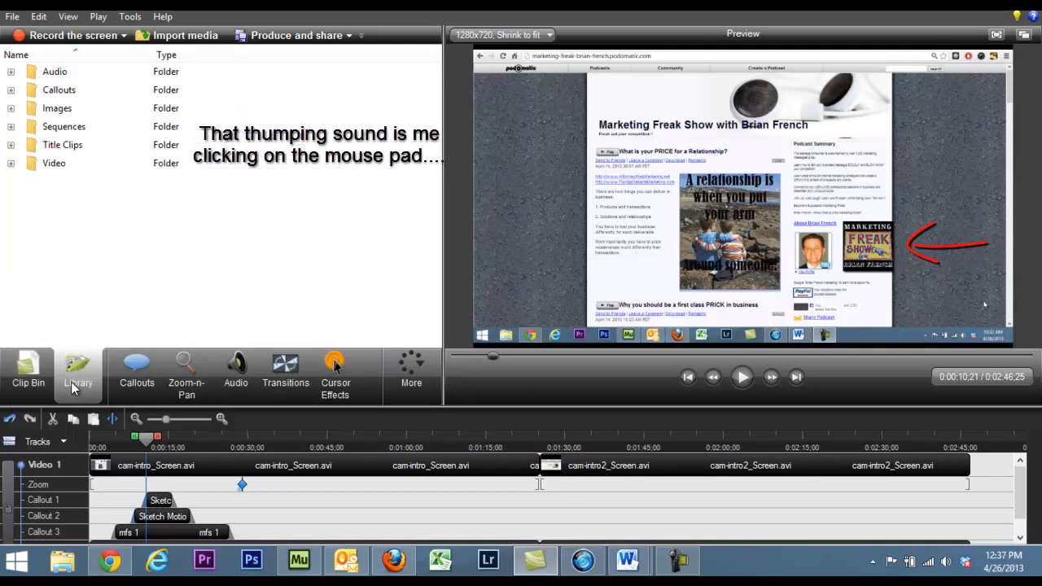
{"action": "left_click", "coordinate": [55, 75]}
{"action": "left_click", "coordinate": [55, 74]}
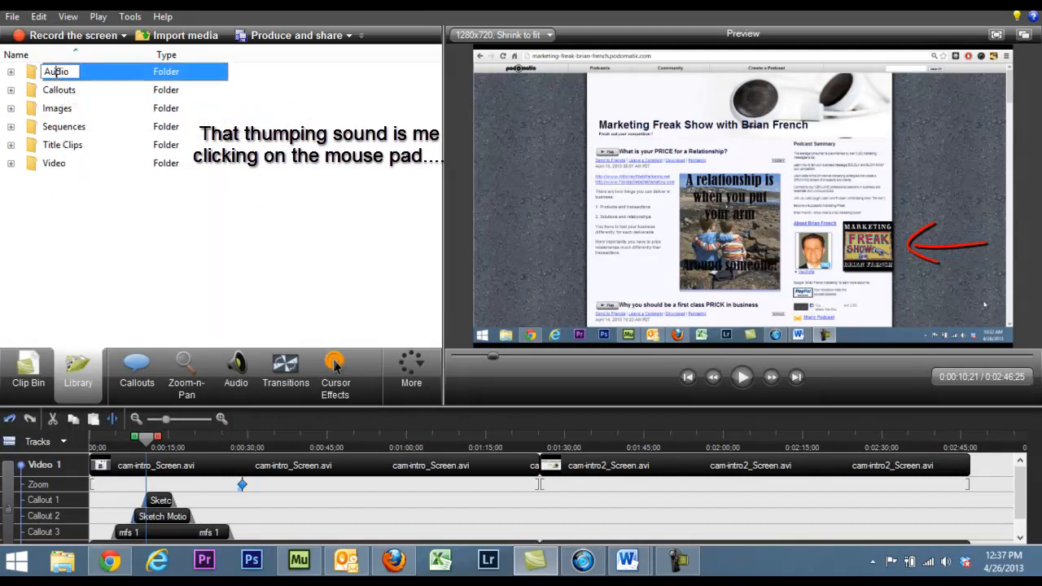
{"action": "left_click", "coordinate": [10, 71]}
{"action": "left_click", "coordinate": [10, 72]}
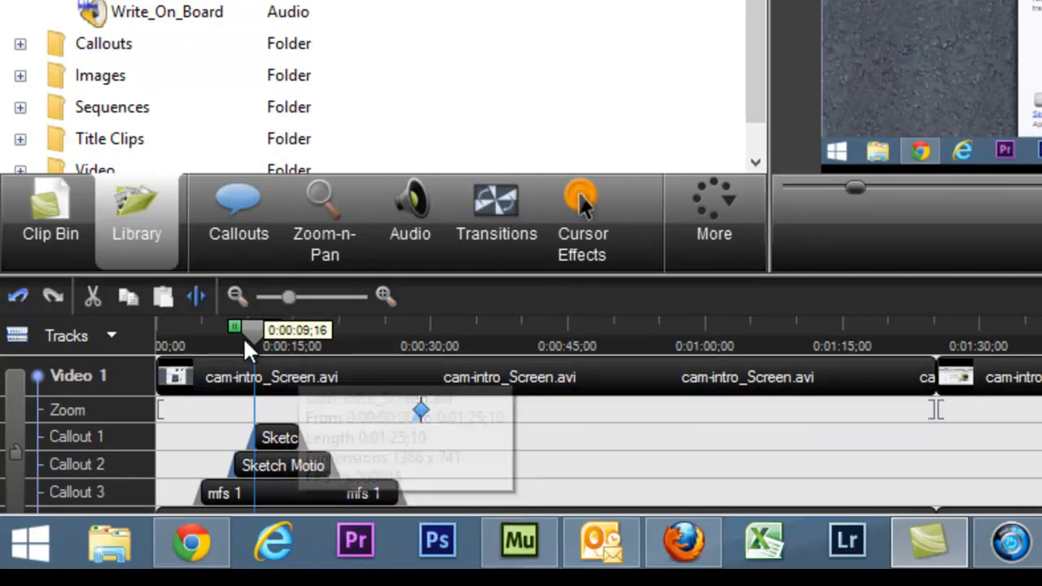
Step: Preview the recording from 0:00:43;06 and return the playhead to the timeline's start
{"action": "left_click_drag", "start_coordinate": [251, 334], "coordinate": [552, 403]}
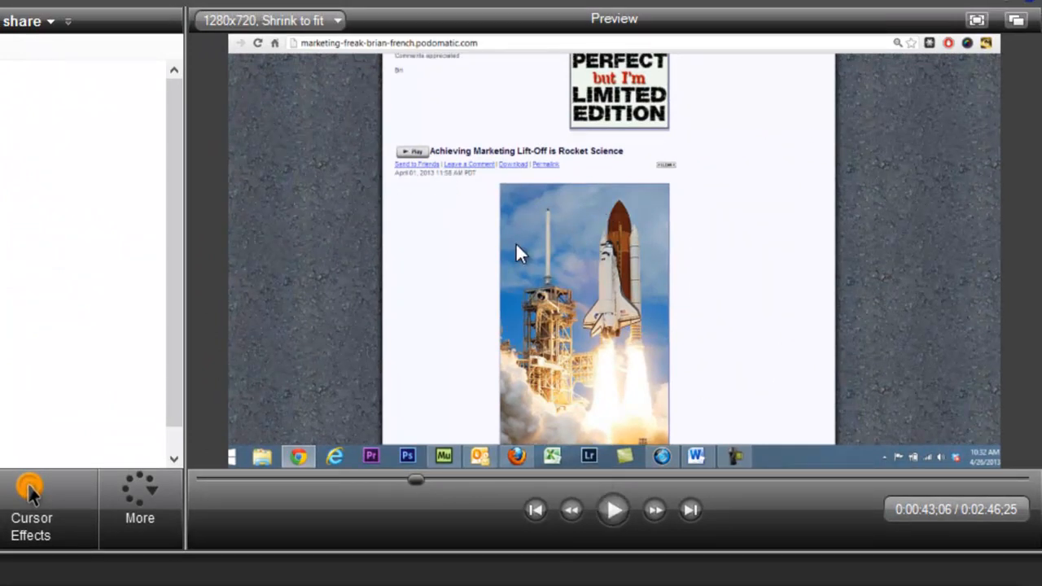
{"action": "left_click", "coordinate": [612, 518]}
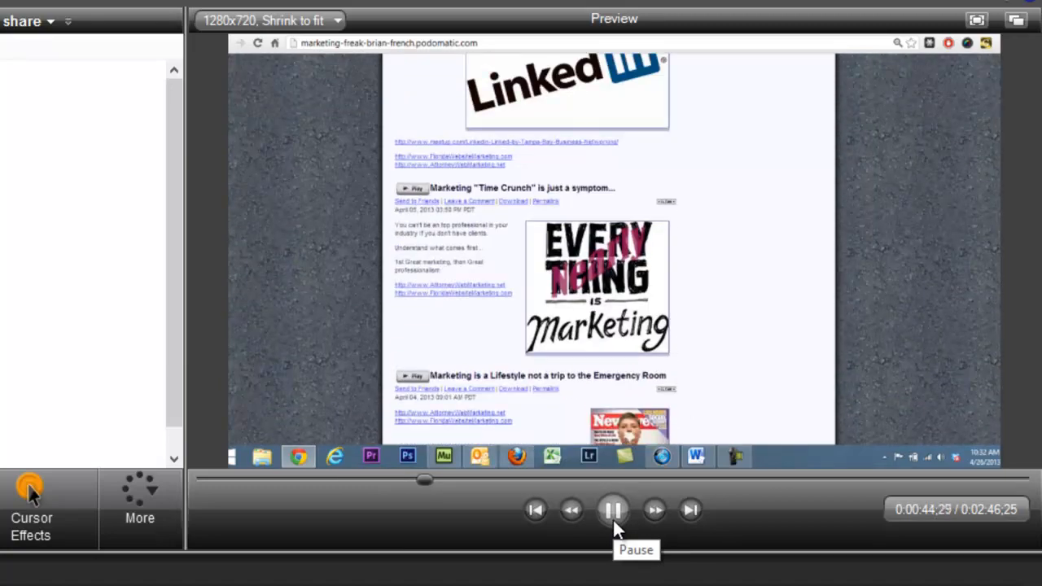
{"action": "left_click", "coordinate": [612, 509]}
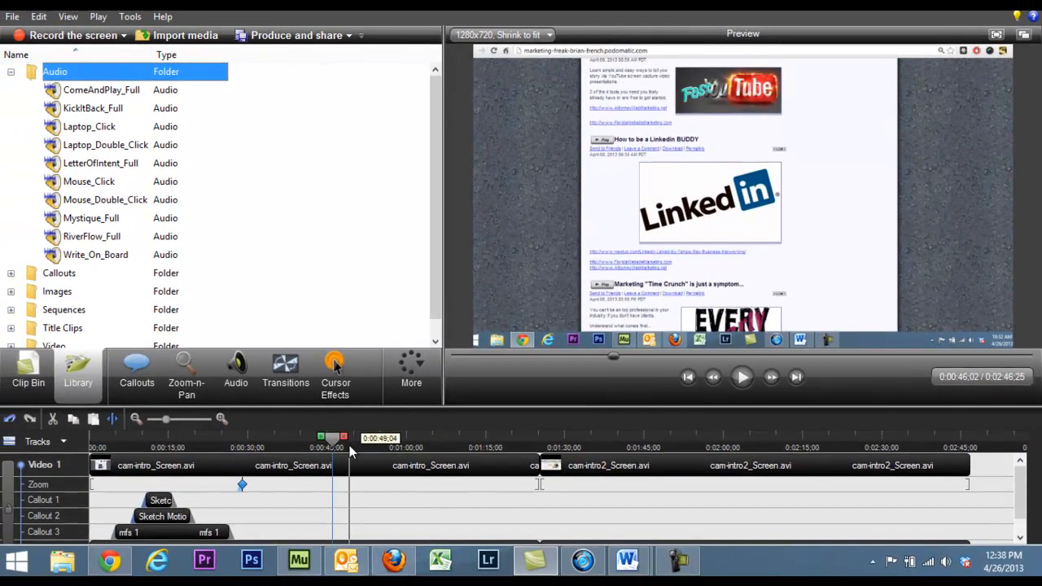
{"action": "left_click", "coordinate": [295, 446]}
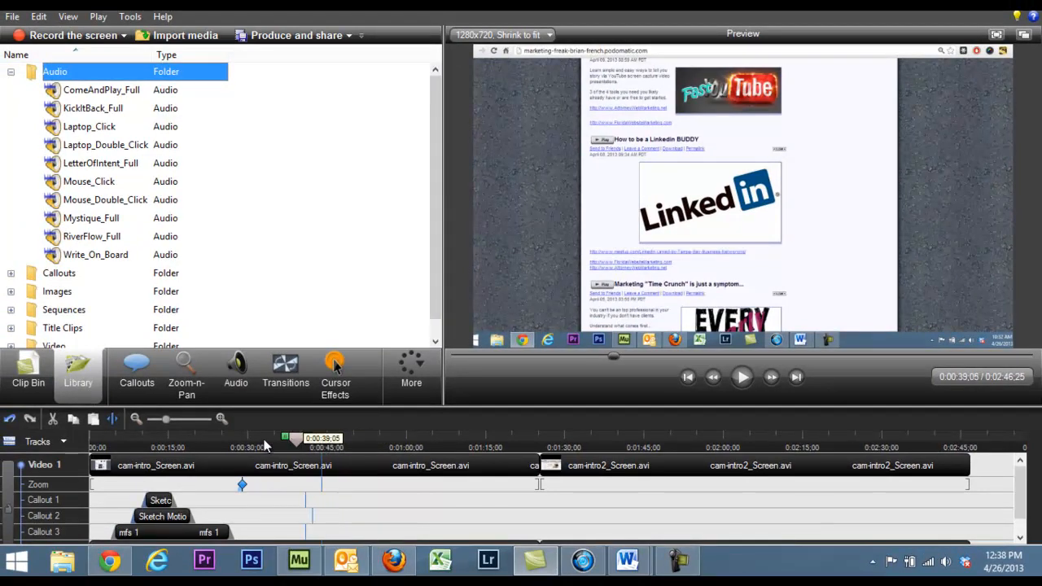
{"action": "left_click", "coordinate": [91, 445]}
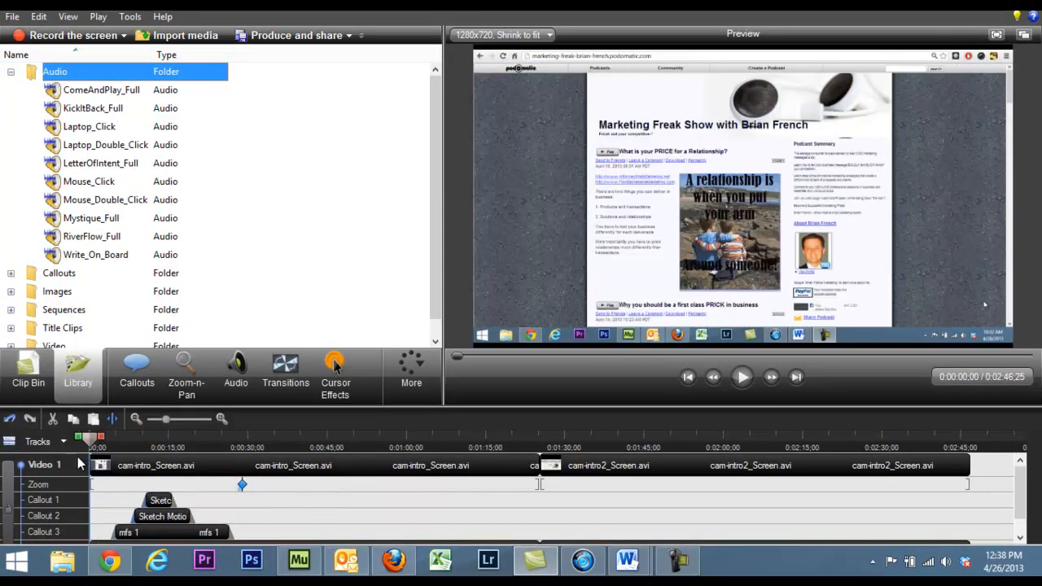
Step: Import the freakshow video from the Downloads folder into the project
{"action": "left_click", "coordinate": [182, 37]}
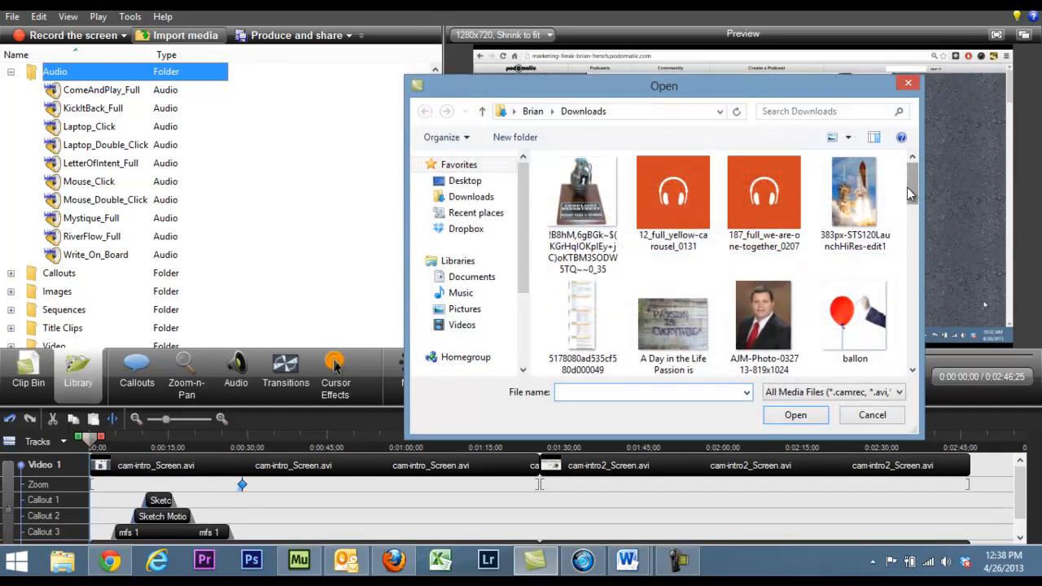
{"action": "left_click_drag", "start_coordinate": [911, 202], "coordinate": [911, 252]}
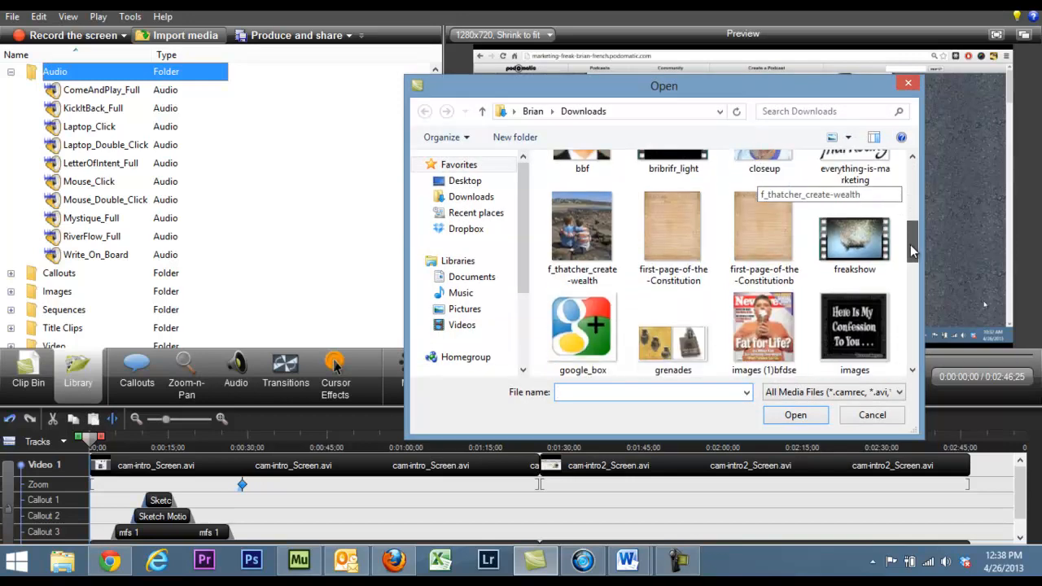
{"action": "double_click", "coordinate": [868, 251]}
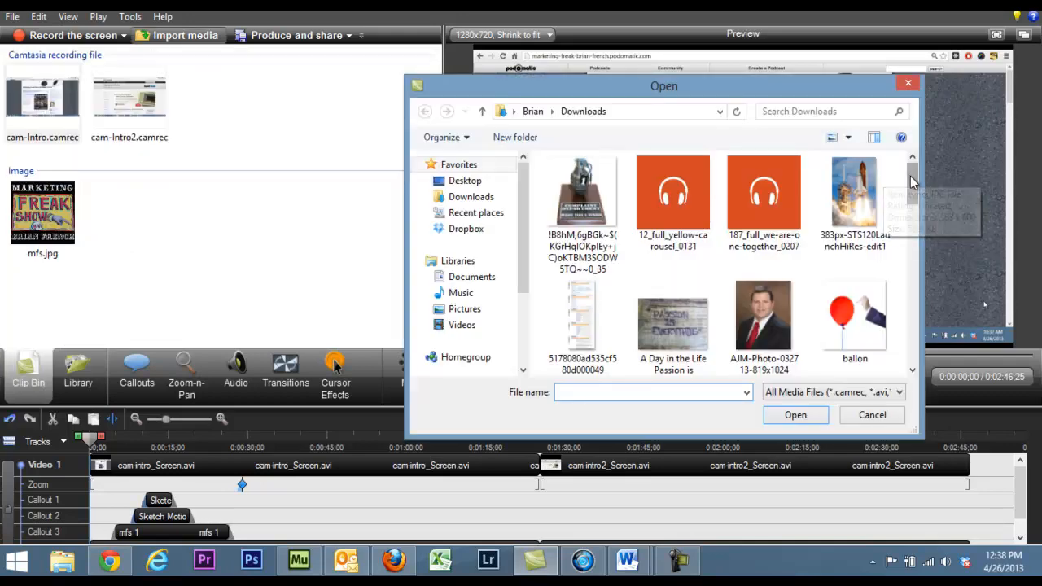
{"action": "left_click_drag", "start_coordinate": [911, 187], "coordinate": [916, 233]}
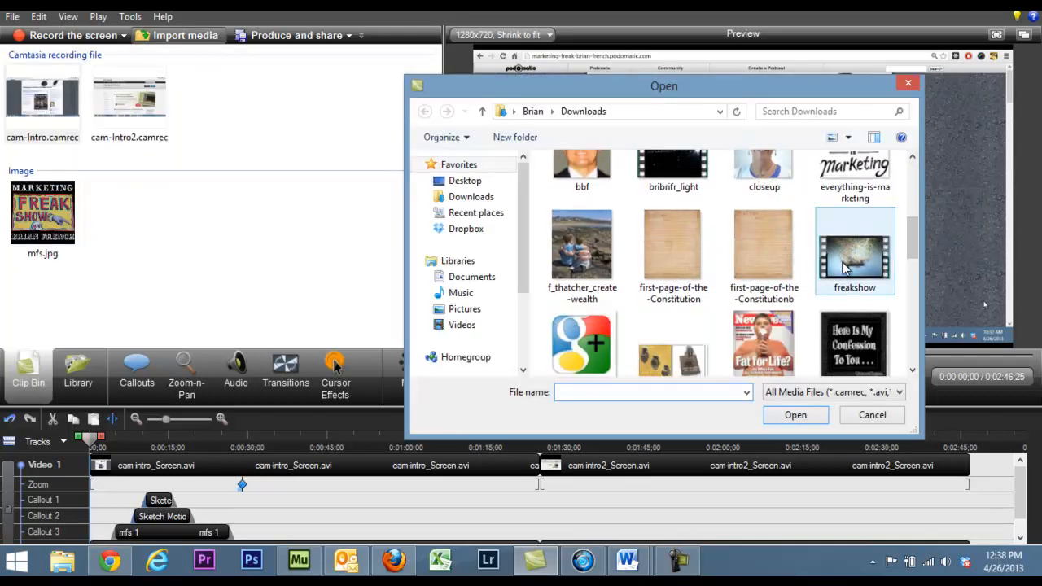
{"action": "double_click", "coordinate": [846, 268]}
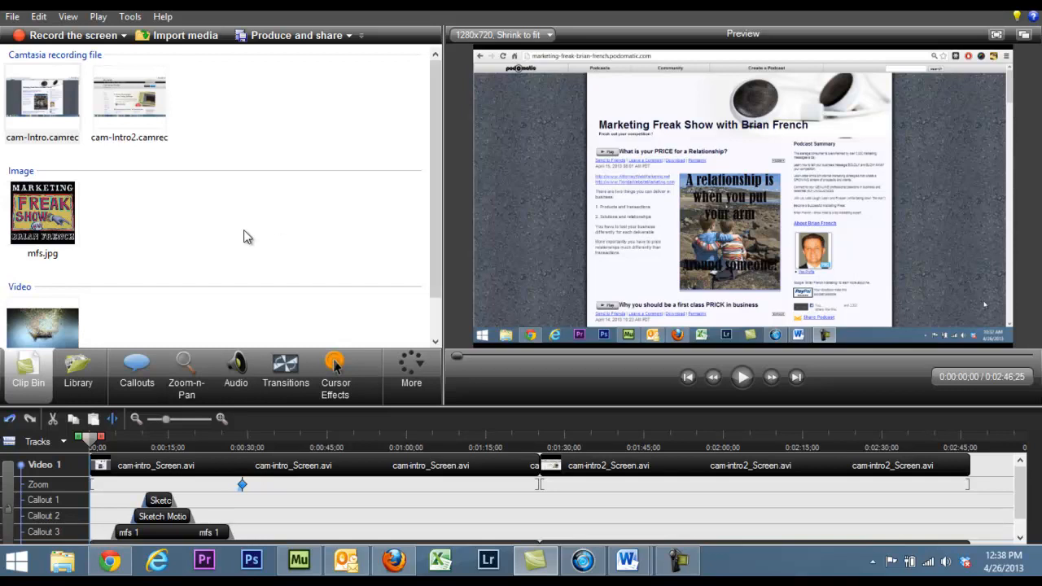
Step: Insert freakshow.mp4 at the timeline's start, ahead of the cam-intro recording, and preview it
{"action": "left_click", "coordinate": [47, 329]}
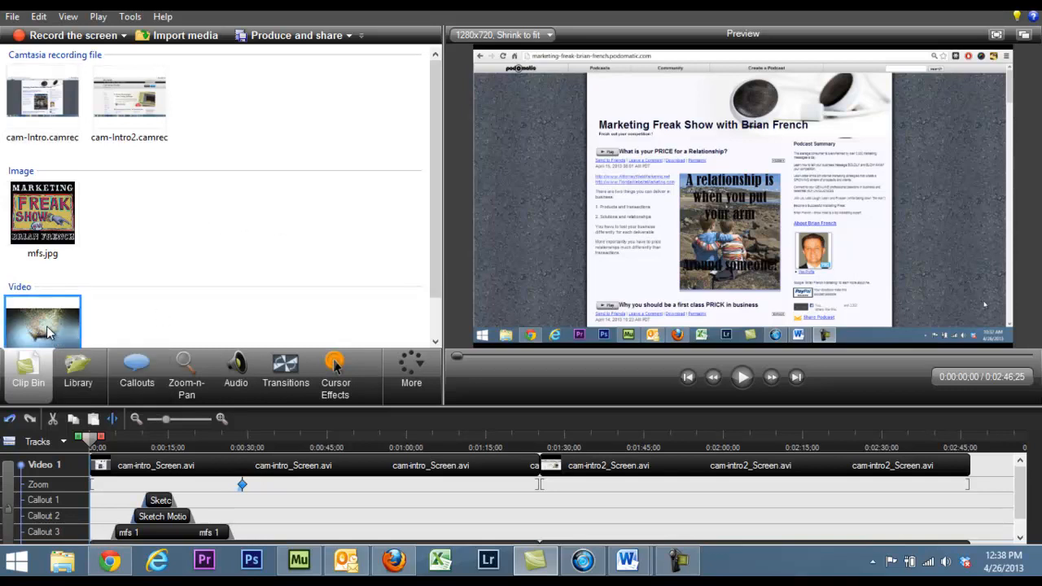
{"action": "left_click_drag", "start_coordinate": [48, 329], "coordinate": [90, 493]}
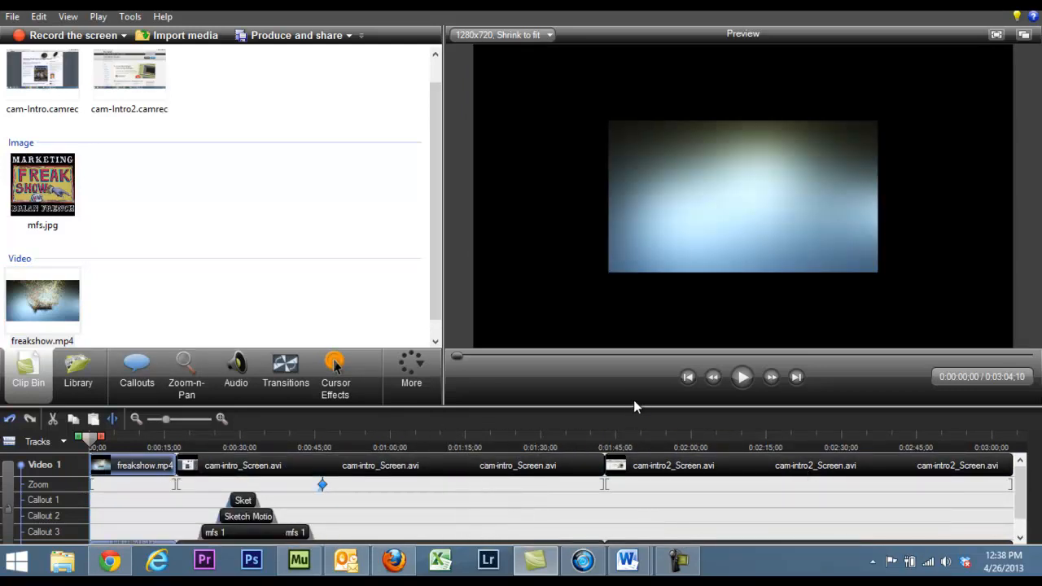
{"action": "left_click", "coordinate": [741, 378]}
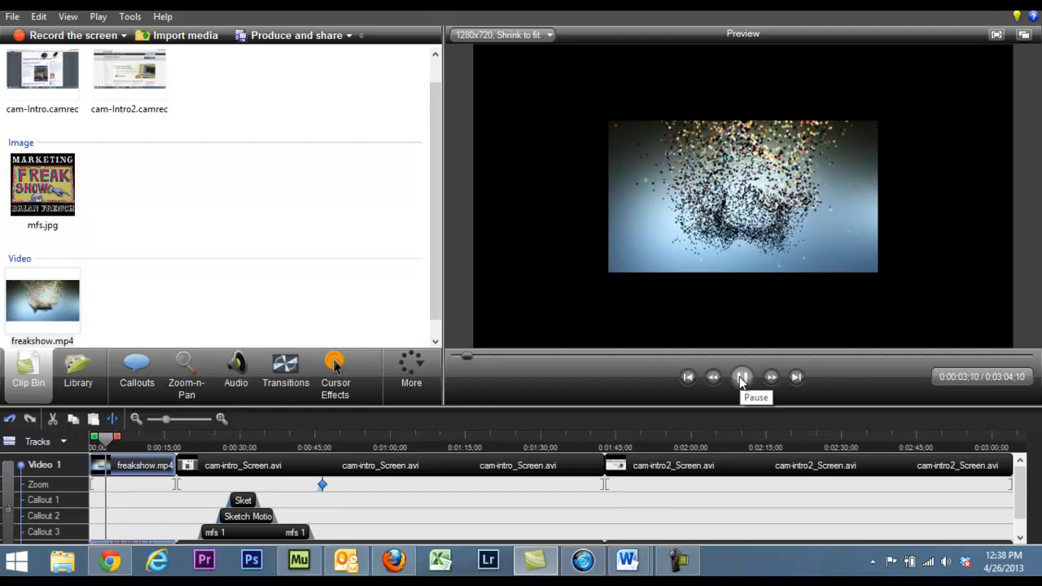
{"action": "left_click", "coordinate": [741, 378]}
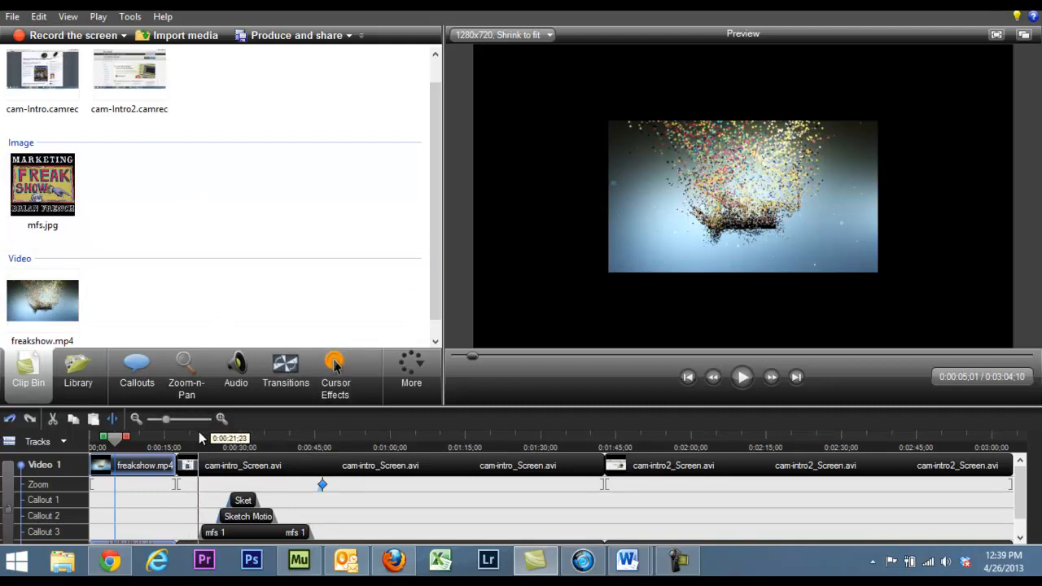
Step: Import the bribrifr_light video from the Downloads folder into the project
{"action": "left_click", "coordinate": [136, 418]}
{"action": "left_click", "coordinate": [136, 419]}
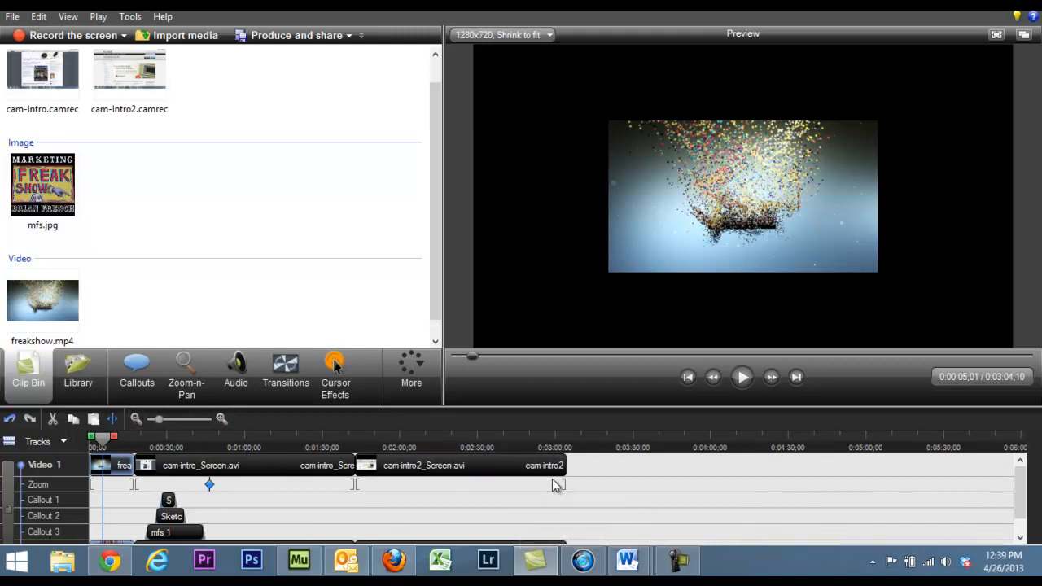
{"action": "left_click", "coordinate": [185, 37]}
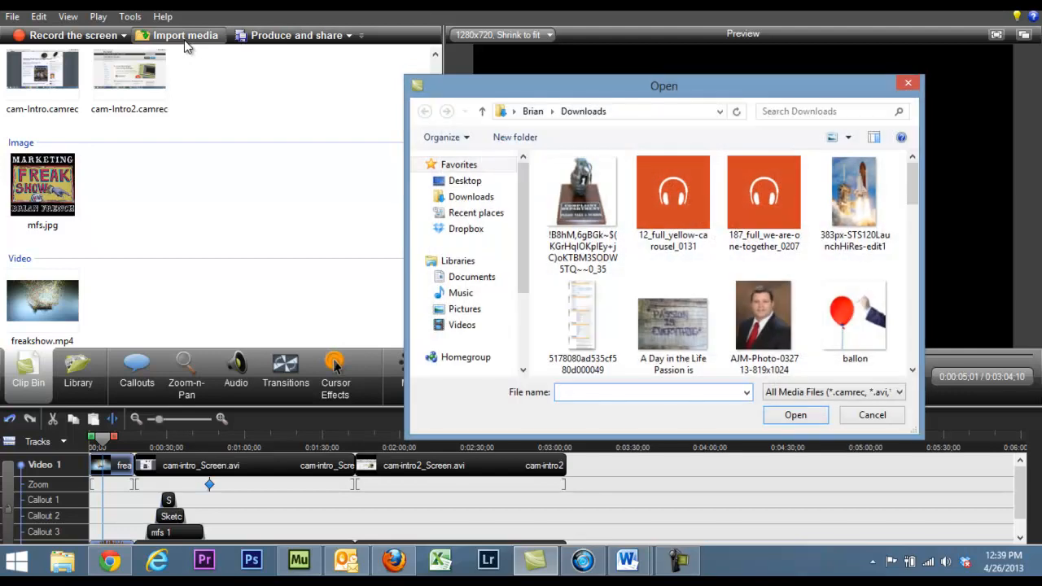
{"action": "scroll", "coordinate": [895, 212], "scroll_direction": "down", "scroll_amount": 3}
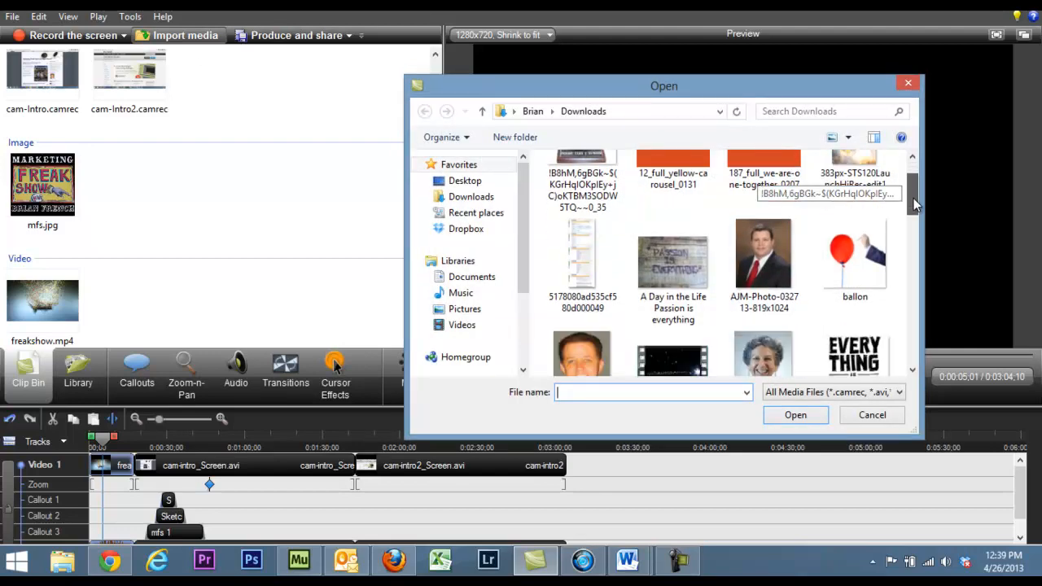
{"action": "double_click", "coordinate": [672, 257]}
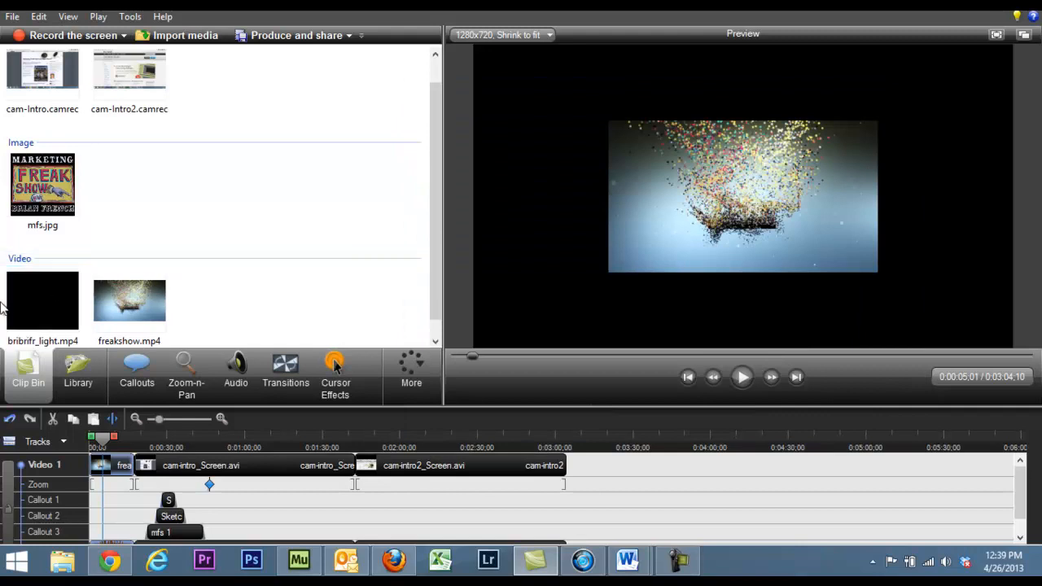
Step: Append bribrifr_light.mp4 to the timeline's end after the cam-intro2 recording and preview the closing clip
{"action": "left_click", "coordinate": [26, 302]}
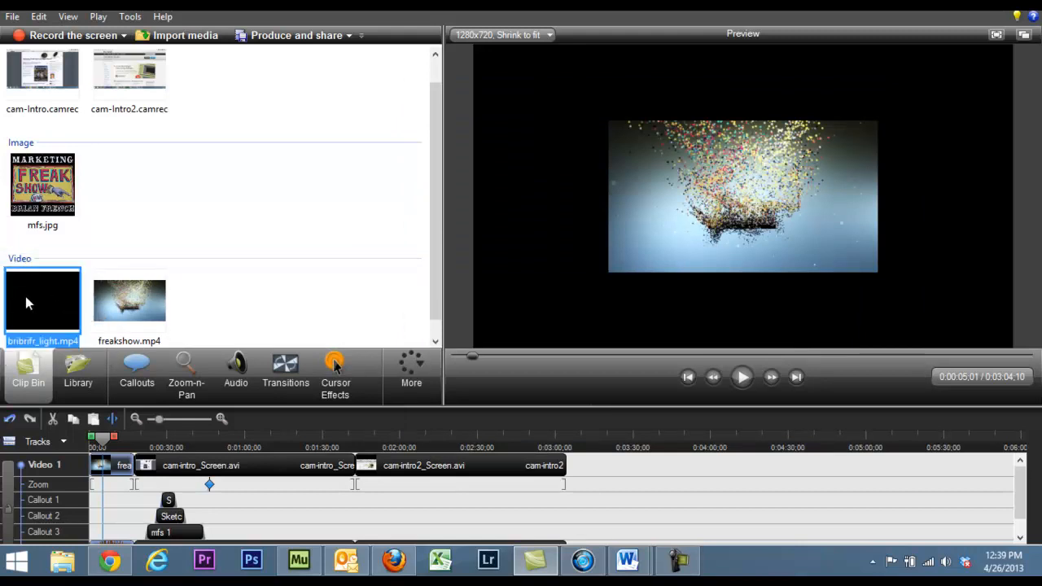
{"action": "left_click_drag", "start_coordinate": [27, 303], "coordinate": [574, 469]}
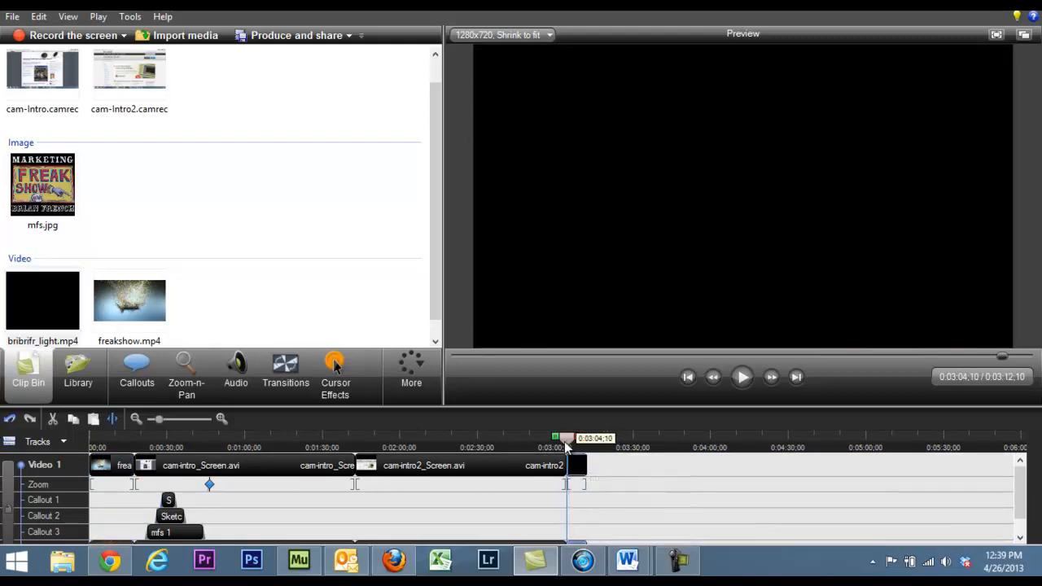
{"action": "left_click_drag", "start_coordinate": [567, 442], "coordinate": [522, 440]}
{"action": "left_click", "coordinate": [741, 384]}
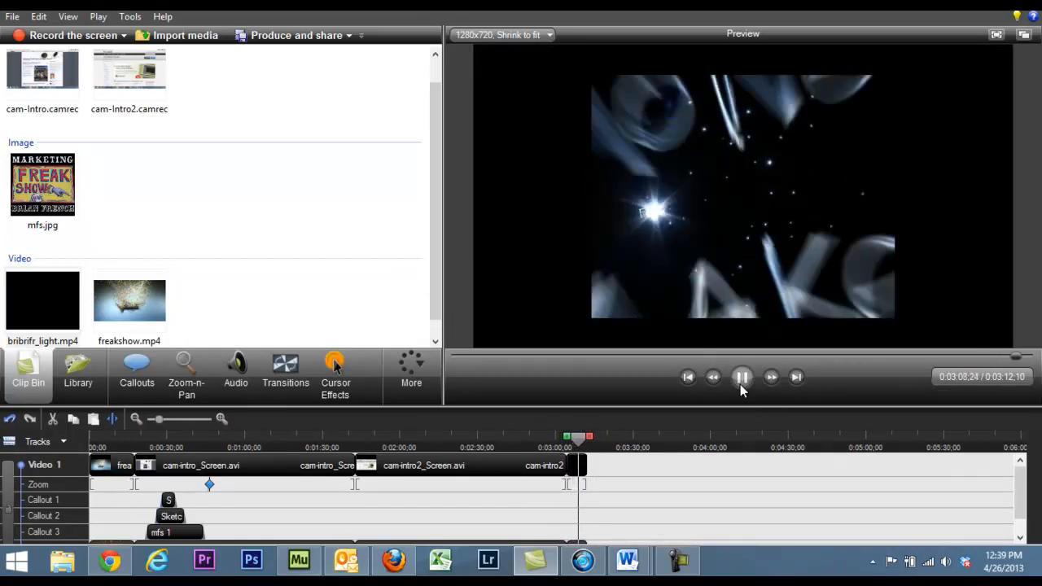
{"action": "left_click", "coordinate": [741, 382]}
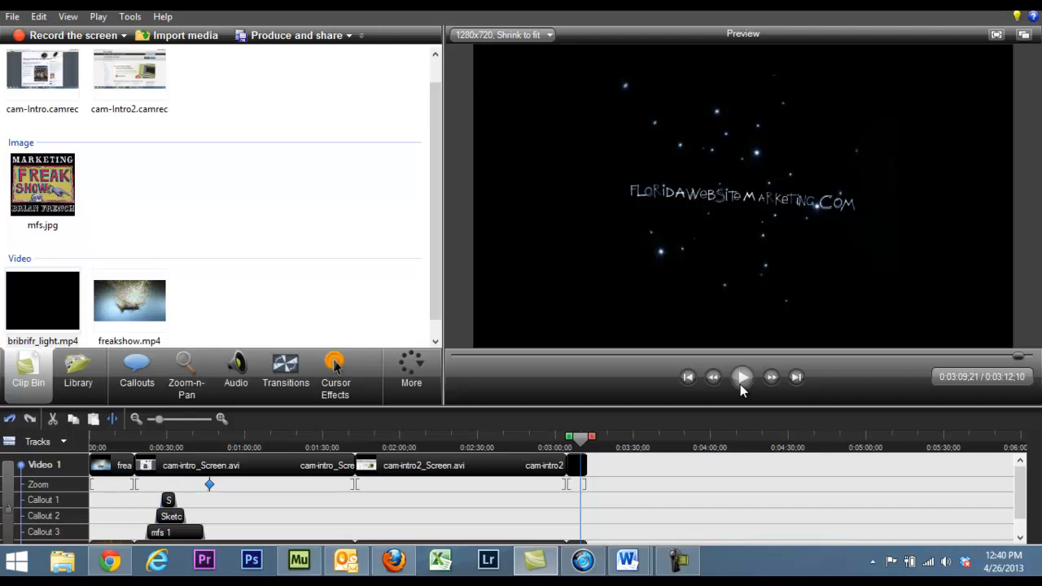
Step: Produce the project with the Web preset under the production name camtasiaFinal and start rendering
{"action": "left_click", "coordinate": [330, 45]}
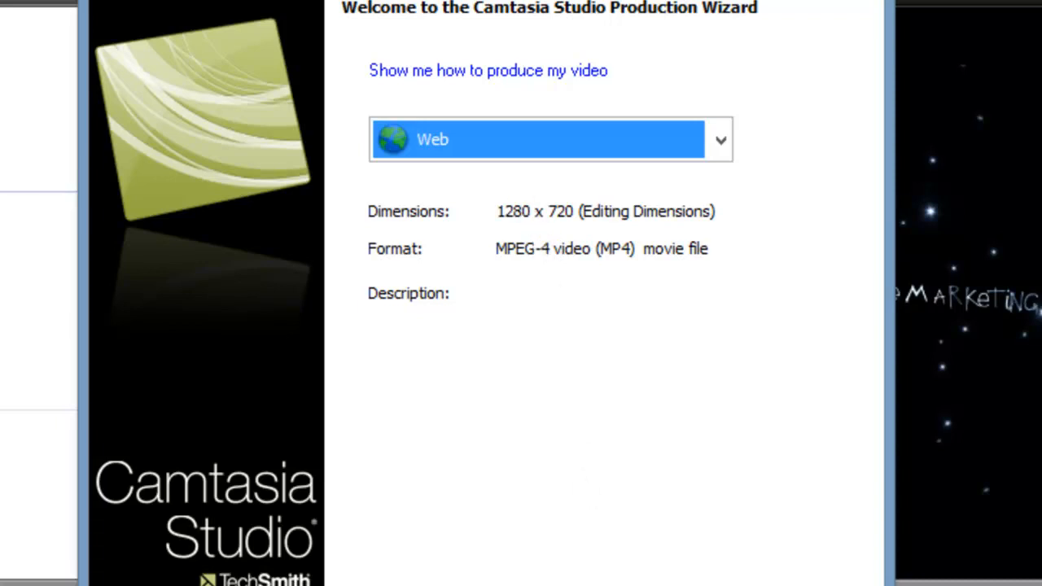
{"action": "key", "text": "Return"}
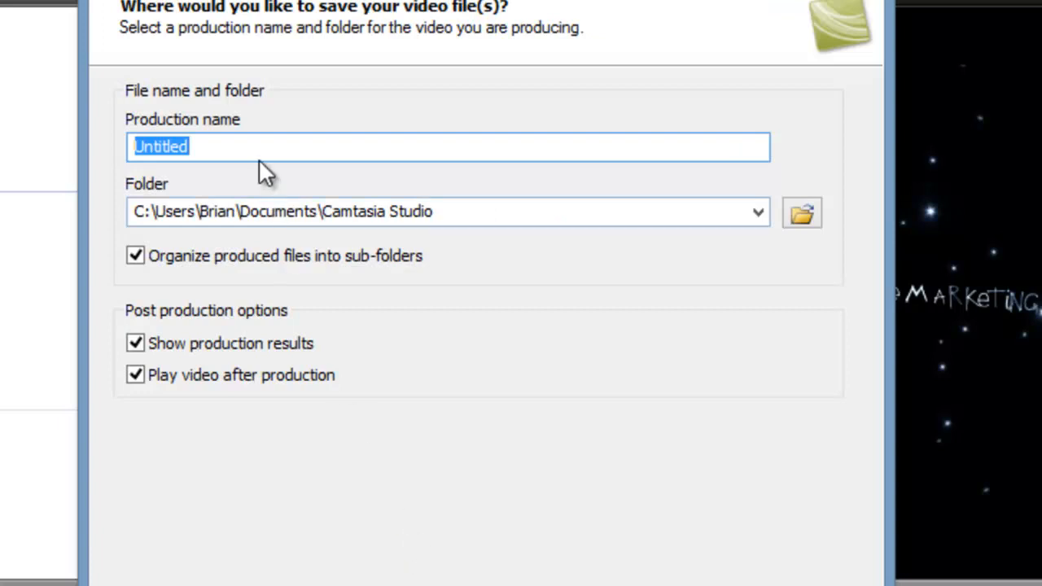
{"action": "left_click_drag", "start_coordinate": [221, 145], "coordinate": [106, 147]}
{"action": "type", "text": "cam"}
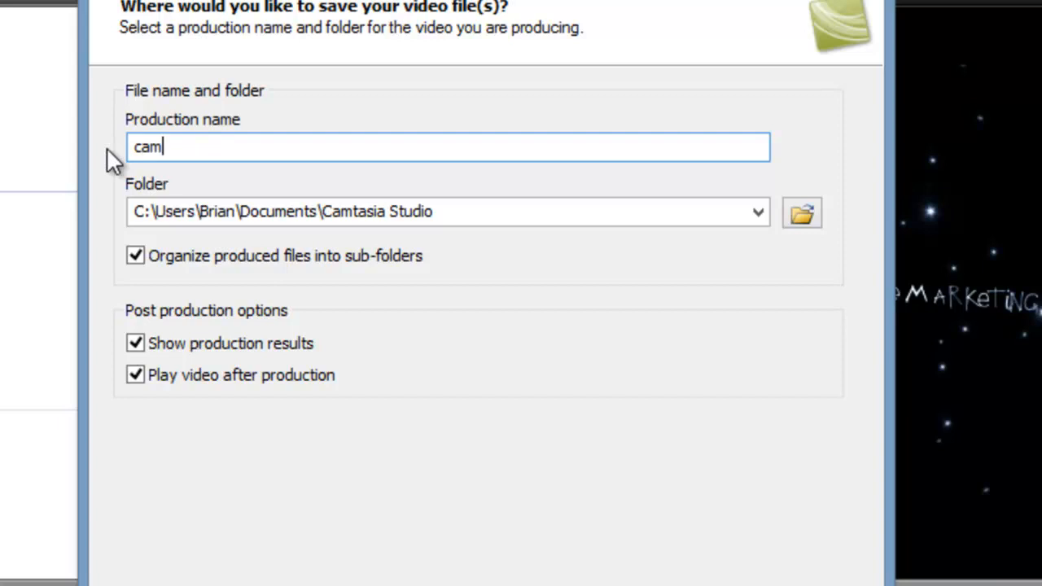
{"action": "type", "text": "tasi"}
{"action": "key", "text": "BackSpace"}
{"action": "type", "text": "ia"}
{"action": "key", "text": "BackSpace"}
{"action": "type", "text": "Fin"}
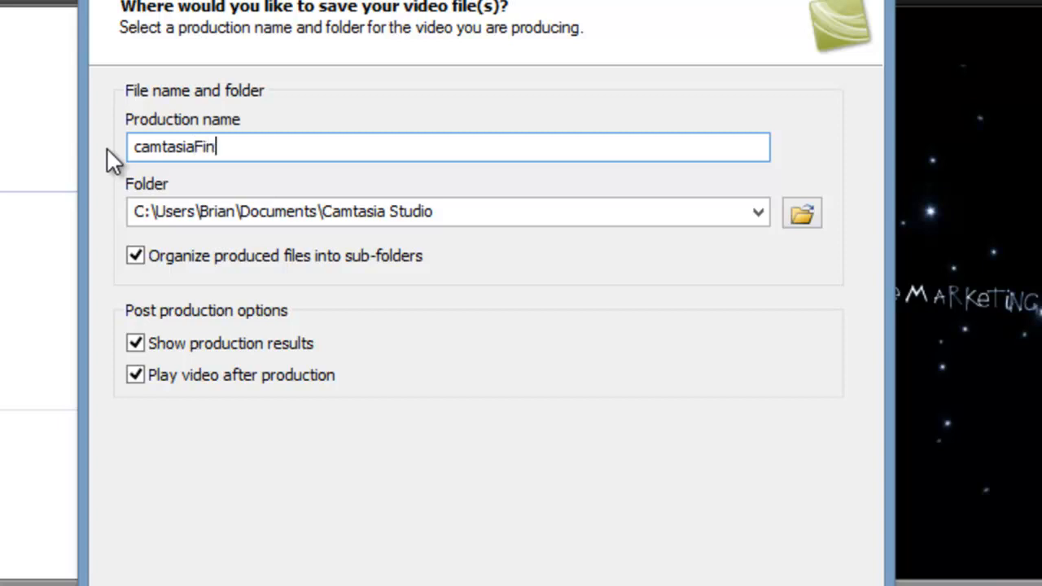
{"action": "type", "text": "al"}
{"action": "key", "text": "Return"}
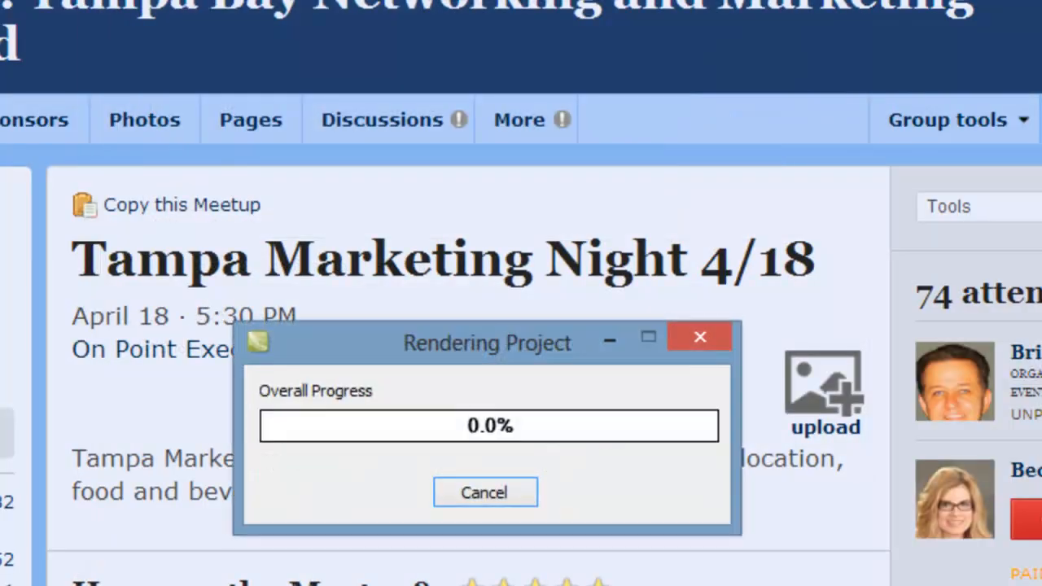